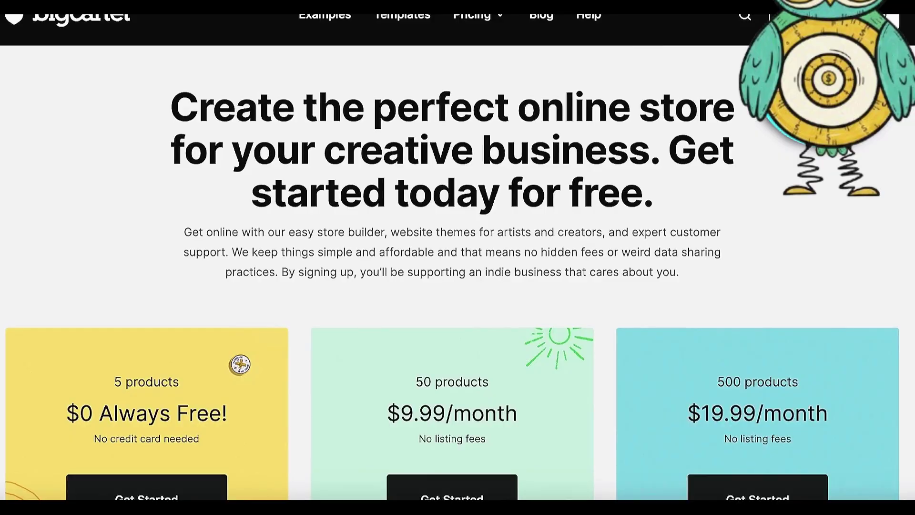
Review the prices and product limits of the three Big Cartel plans on the pricing page
{"action": "scroll", "coordinate": [685, 104], "scroll_direction": "down", "scroll_amount": 2}
{"action": "scroll", "coordinate": [451, 273], "scroll_direction": "up", "scroll_amount": 1}
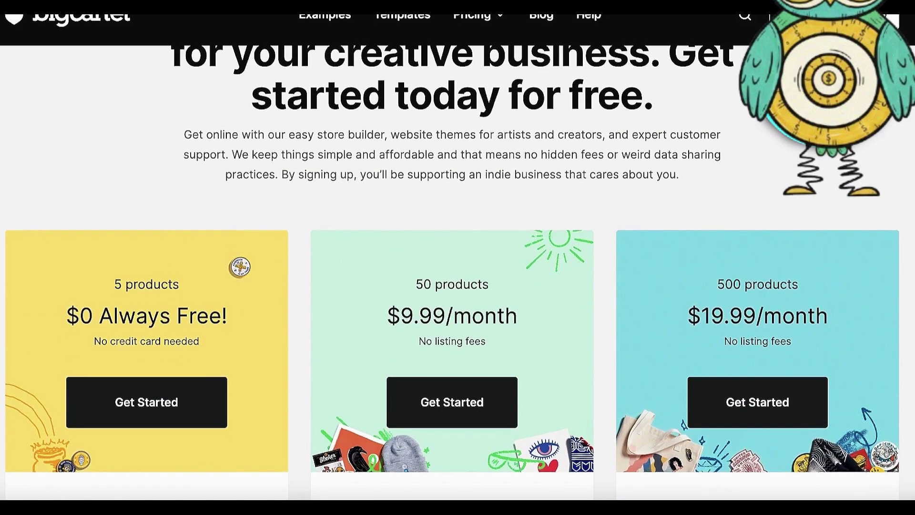
{"action": "scroll", "coordinate": [452, 268], "scroll_direction": "down", "scroll_amount": 2}
{"action": "scroll", "coordinate": [452, 272], "scroll_direction": "up", "scroll_amount": 2}
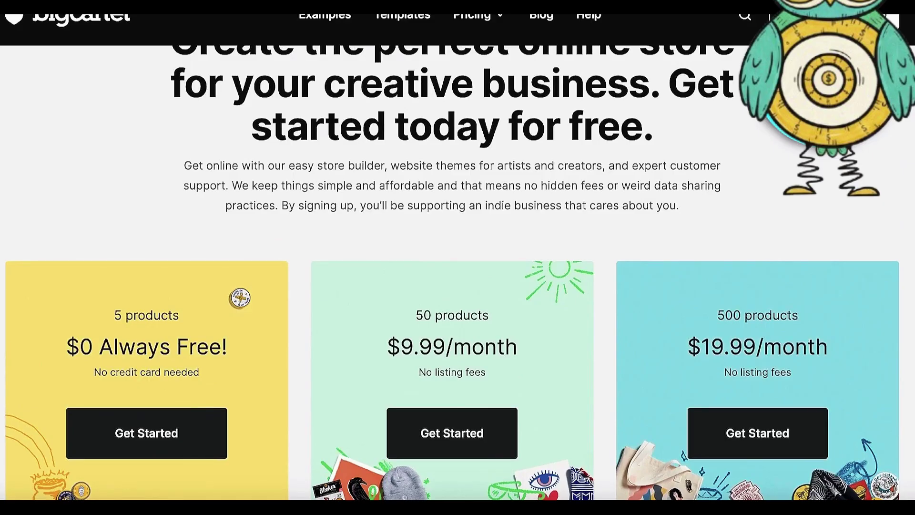
{"action": "scroll", "coordinate": [533, 188], "scroll_direction": "down", "scroll_amount": 4}
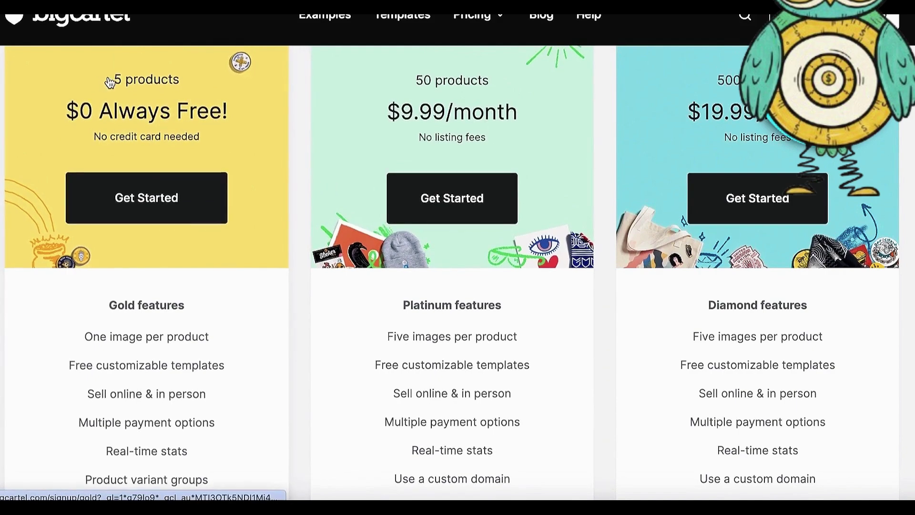
{"action": "left_click_drag", "start_coordinate": [111, 82], "coordinate": [136, 84]}
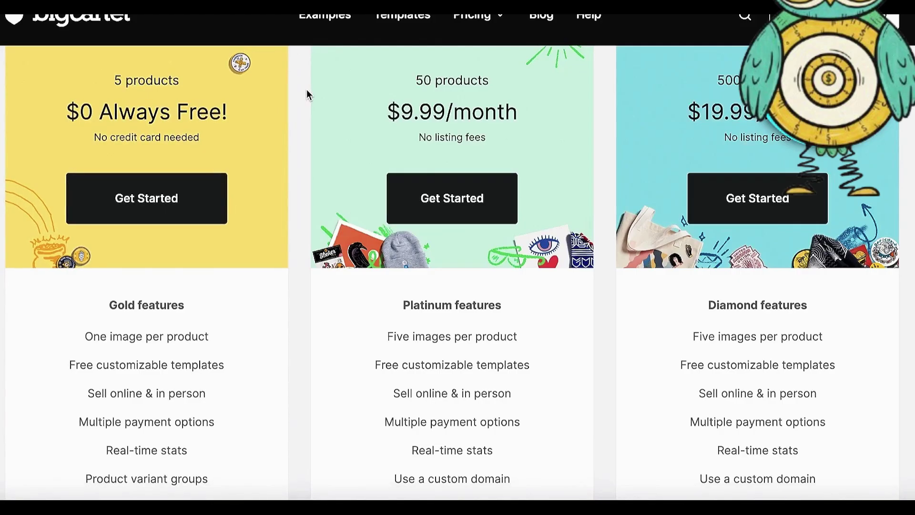
Compare the full feature lists of the Gold, Platinum and Diamond plans
{"action": "scroll", "coordinate": [307, 95], "scroll_direction": "down", "scroll_amount": 1}
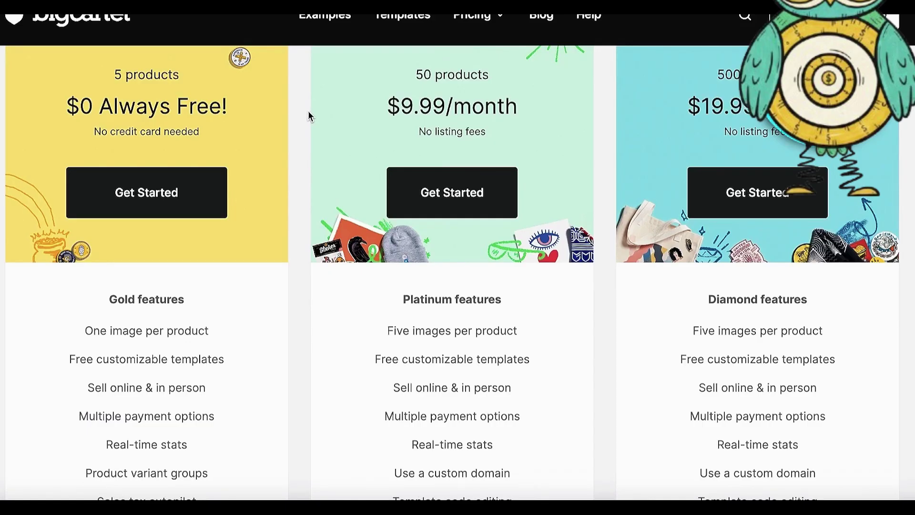
{"action": "scroll", "coordinate": [312, 119], "scroll_direction": "down", "scroll_amount": 2}
{"action": "scroll", "coordinate": [315, 128], "scroll_direction": "down", "scroll_amount": 2}
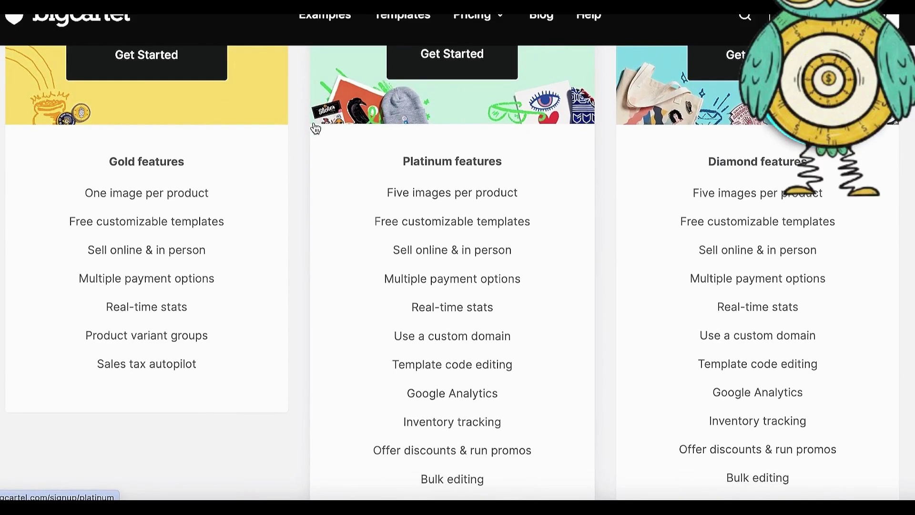
{"action": "scroll", "coordinate": [314, 129], "scroll_direction": "down", "scroll_amount": 1}
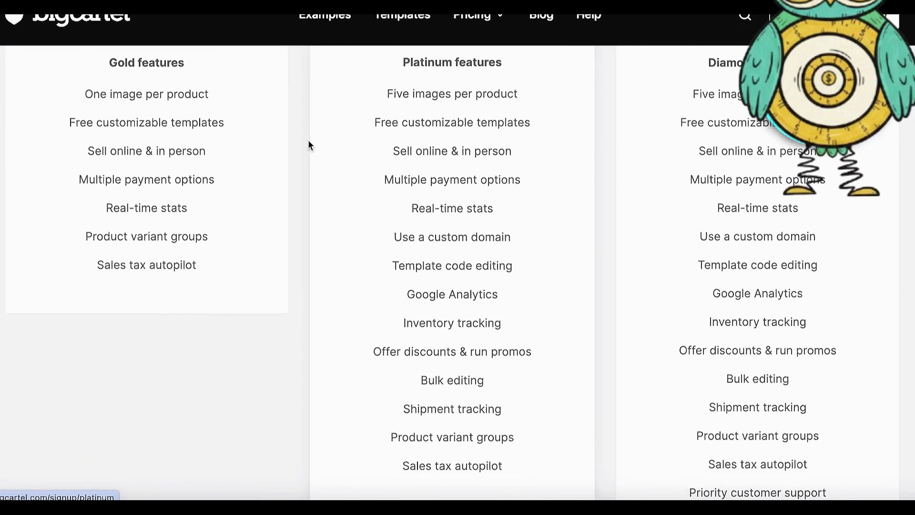
{"action": "scroll", "coordinate": [308, 142], "scroll_direction": "down", "scroll_amount": 1}
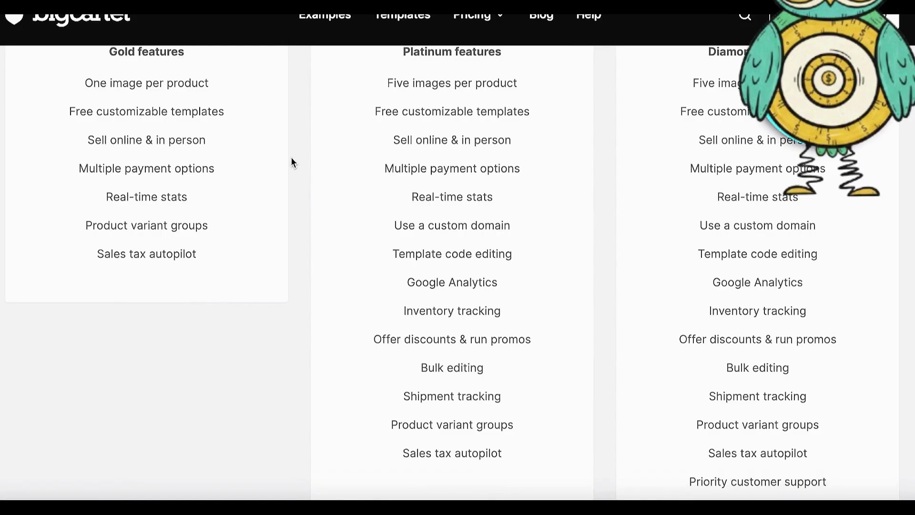
{"action": "scroll", "coordinate": [292, 162], "scroll_direction": "down", "scroll_amount": 2}
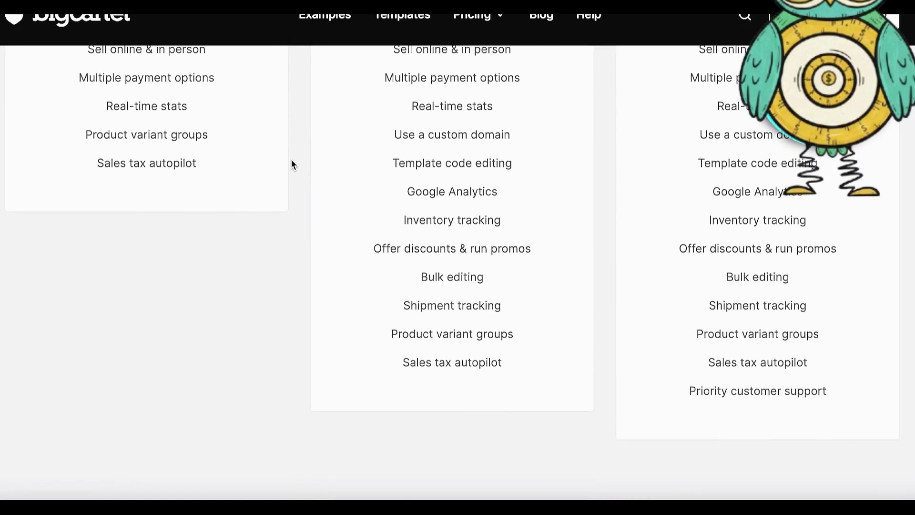
{"action": "scroll", "coordinate": [587, 184], "scroll_direction": "up", "scroll_amount": 3}
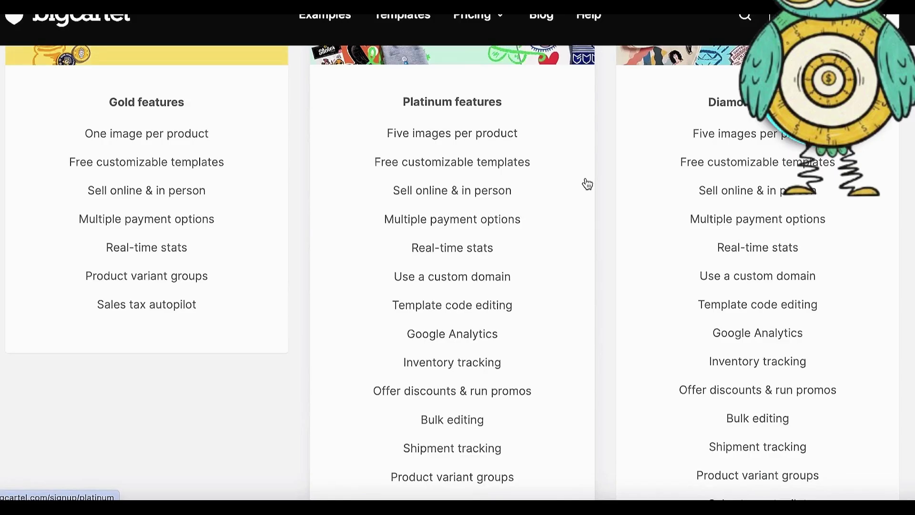
Examine the 50-product Platinum plan's price and included features
{"action": "scroll", "coordinate": [587, 184], "scroll_direction": "up", "scroll_amount": 3}
{"action": "scroll", "coordinate": [572, 76], "scroll_direction": "up", "scroll_amount": 4}
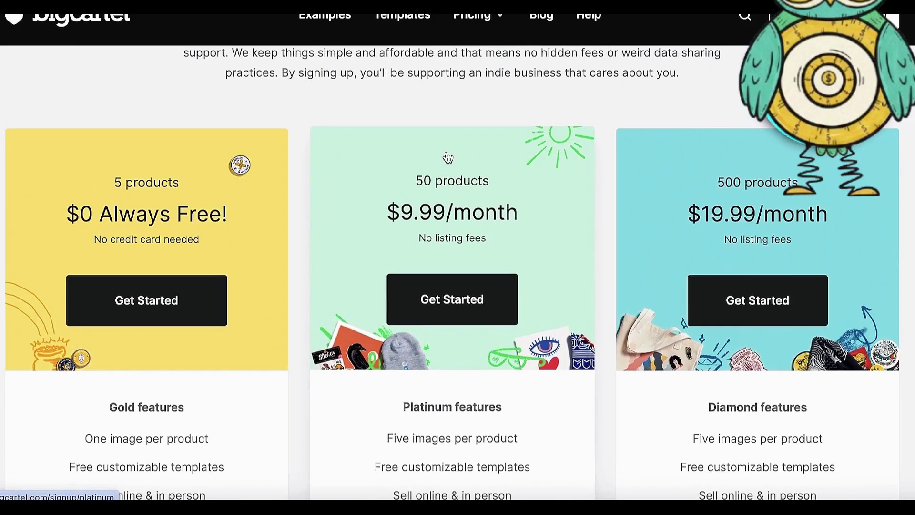
{"action": "scroll", "coordinate": [448, 178], "scroll_direction": "down", "scroll_amount": 3}
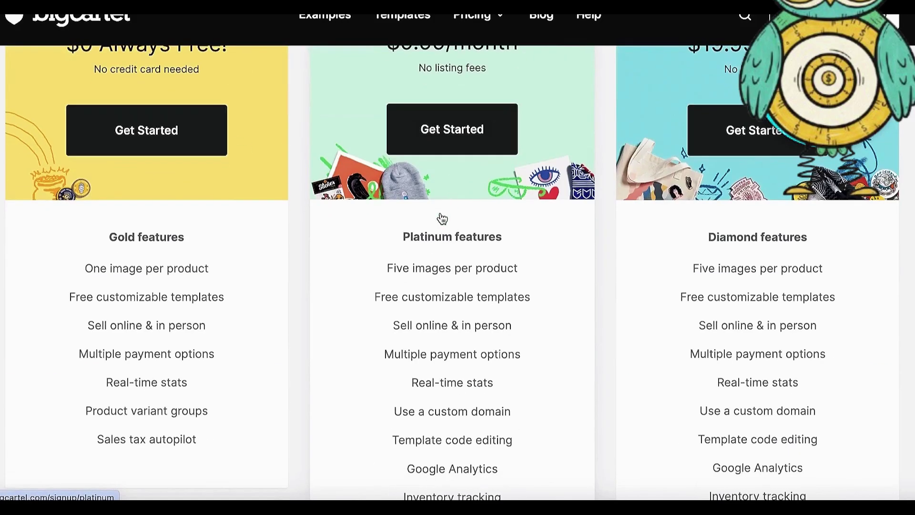
{"action": "scroll", "coordinate": [443, 218], "scroll_direction": "down", "scroll_amount": 3}
{"action": "scroll", "coordinate": [437, 220], "scroll_direction": "up", "scroll_amount": 3}
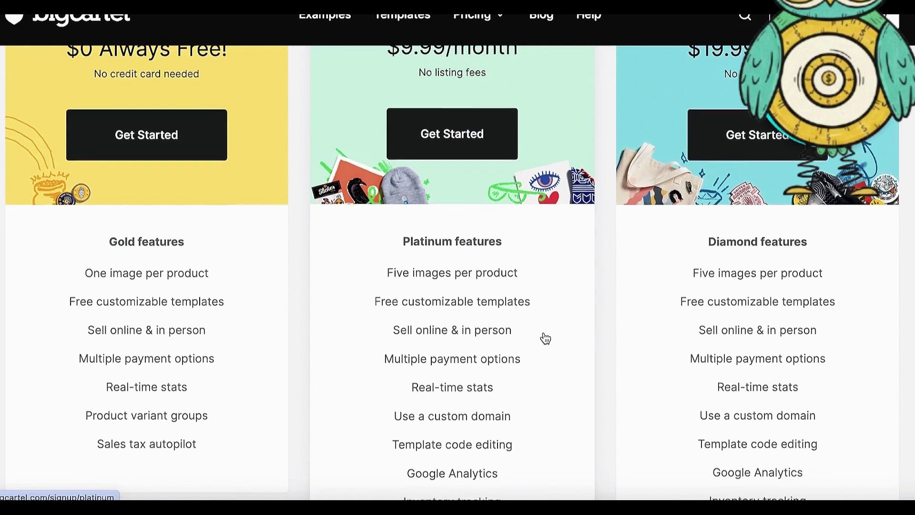
{"action": "scroll", "coordinate": [544, 339], "scroll_direction": "down", "scroll_amount": 1}
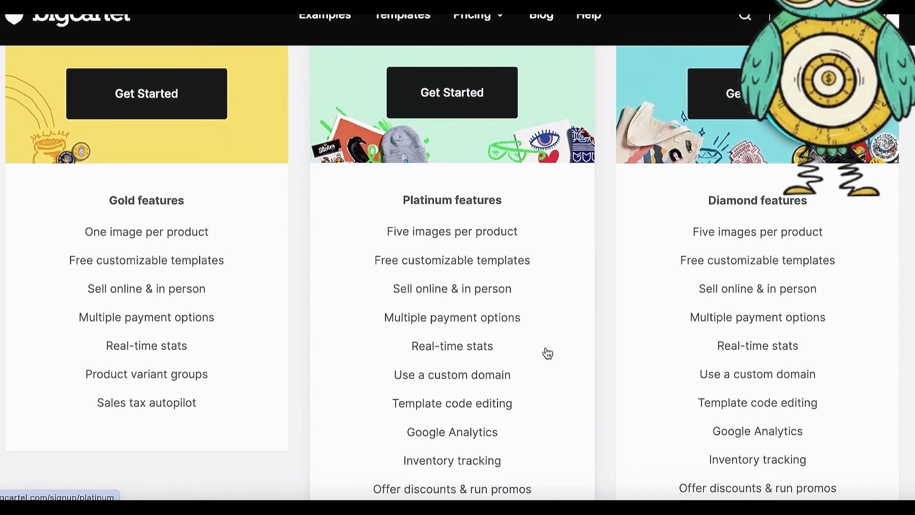
{"action": "scroll", "coordinate": [546, 352], "scroll_direction": "down", "scroll_amount": 1}
{"action": "scroll", "coordinate": [511, 303], "scroll_direction": "up", "scroll_amount": 4}
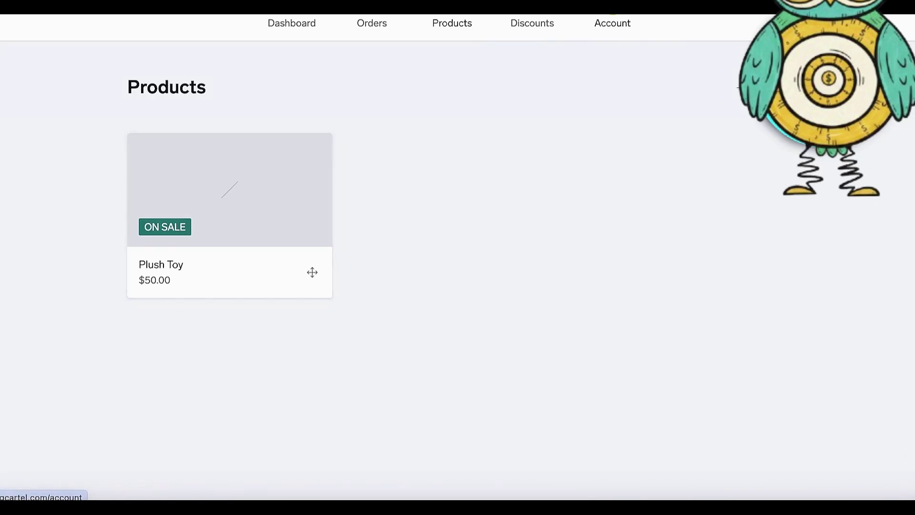
Open the storefront through the shop URL in the account settings, view the Plush Toy product page and return to the home page
{"action": "left_click", "coordinate": [612, 23]}
{"action": "left_click", "coordinate": [511, 300]}
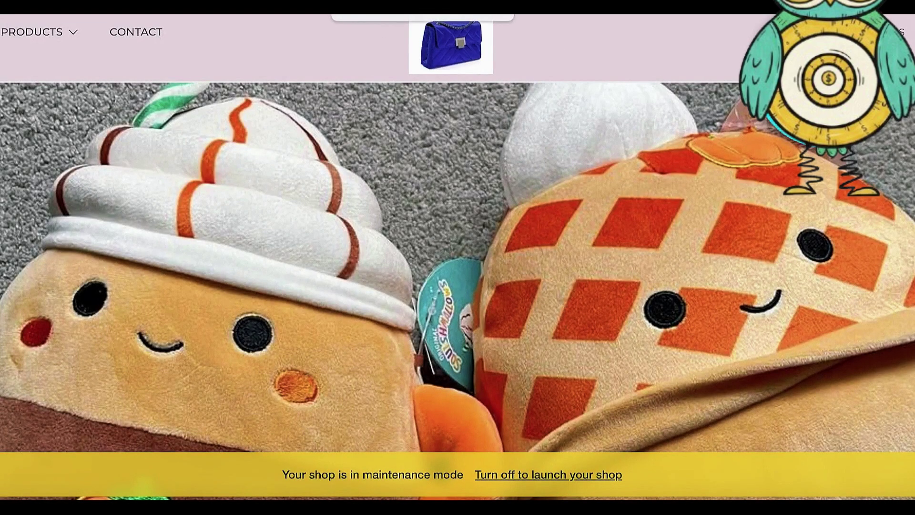
{"action": "scroll", "coordinate": [473, 157], "scroll_direction": "down", "scroll_amount": 10}
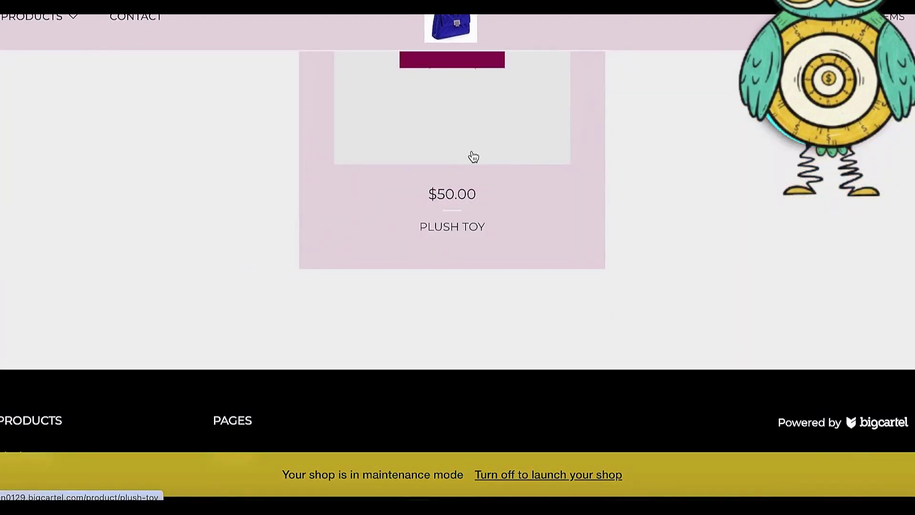
{"action": "left_click", "coordinate": [473, 156]}
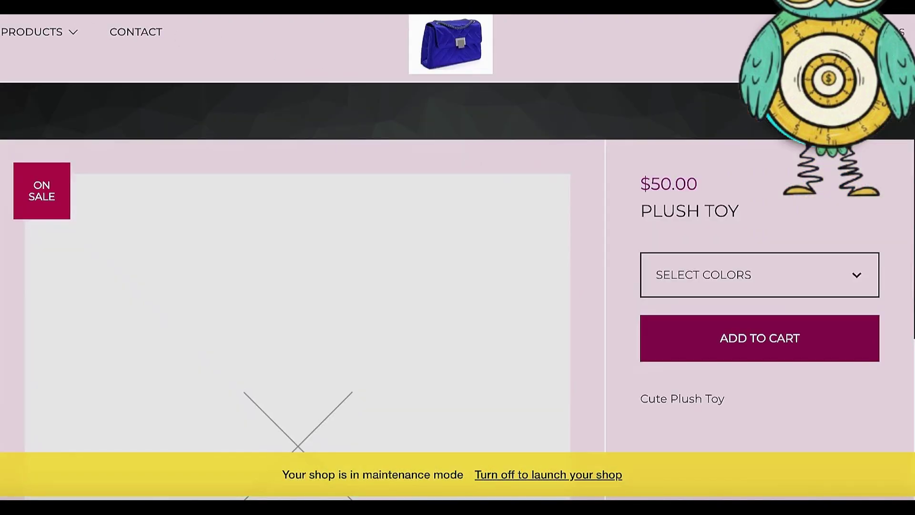
{"action": "key", "text": "alt+Left"}
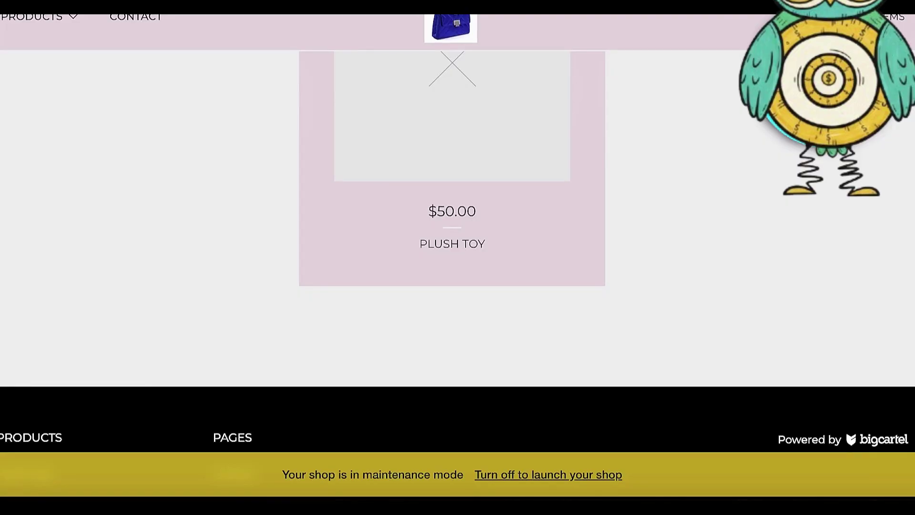
{"action": "scroll", "coordinate": [195, 113], "scroll_direction": "up", "scroll_amount": 3}
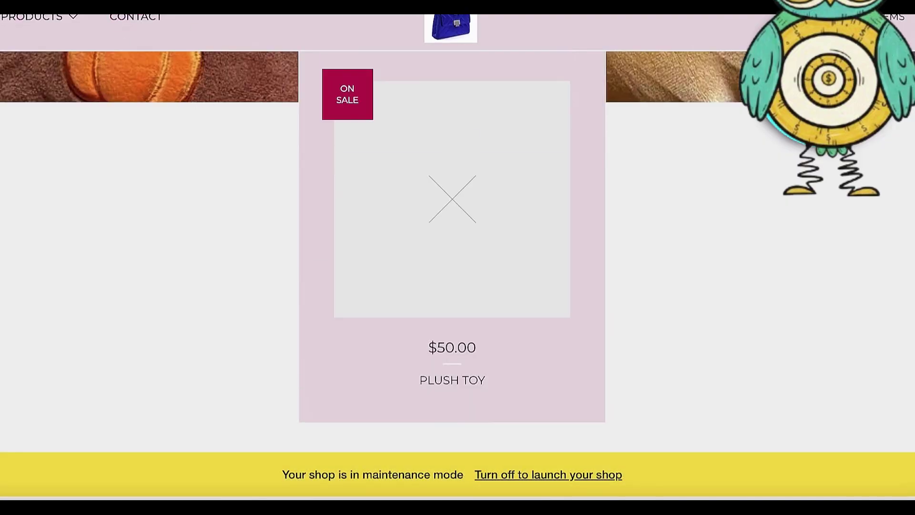
Switch to AliExpress, close the Choice Day promotion and look over the home page deals
{"action": "key", "text": "ctrl+shift+Tab"}
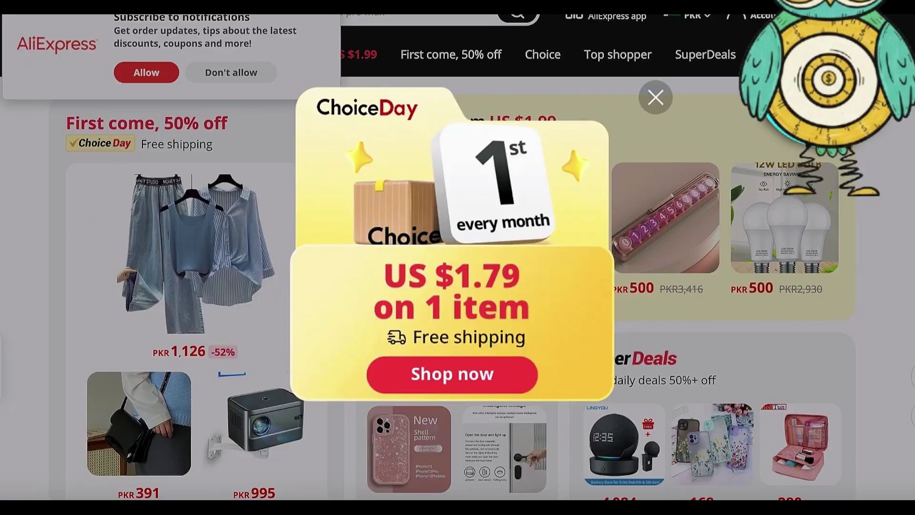
{"action": "left_click", "coordinate": [646, 107]}
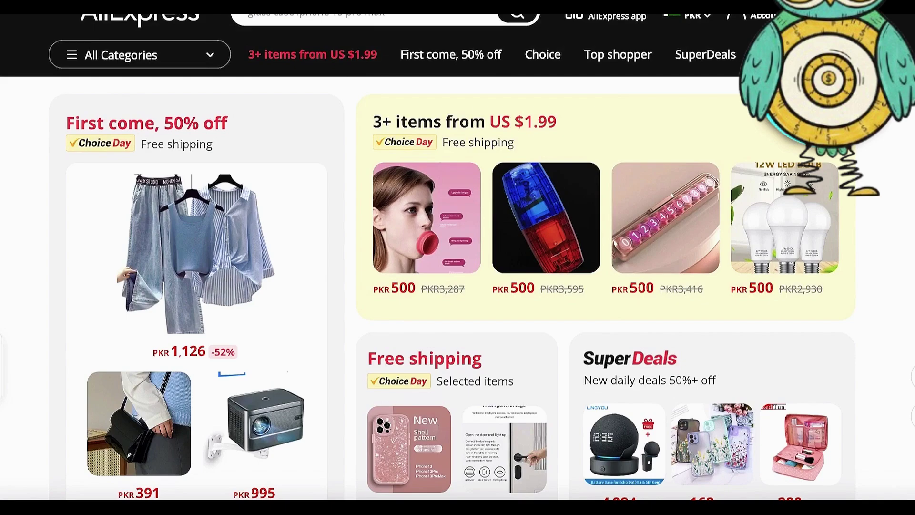
{"action": "scroll", "coordinate": [458, 257], "scroll_direction": "down", "scroll_amount": 5}
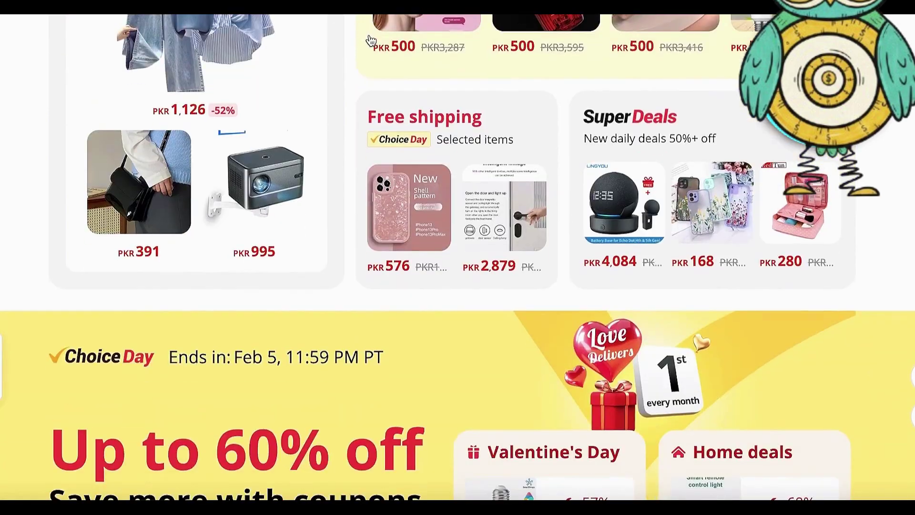
{"action": "scroll", "coordinate": [458, 258], "scroll_direction": "up", "scroll_amount": 5}
Search the web for "aliexpress dropshipping" and open the sponsored "AliExpress.com | Dropshipping" result
{"action": "type", "text": "al"}
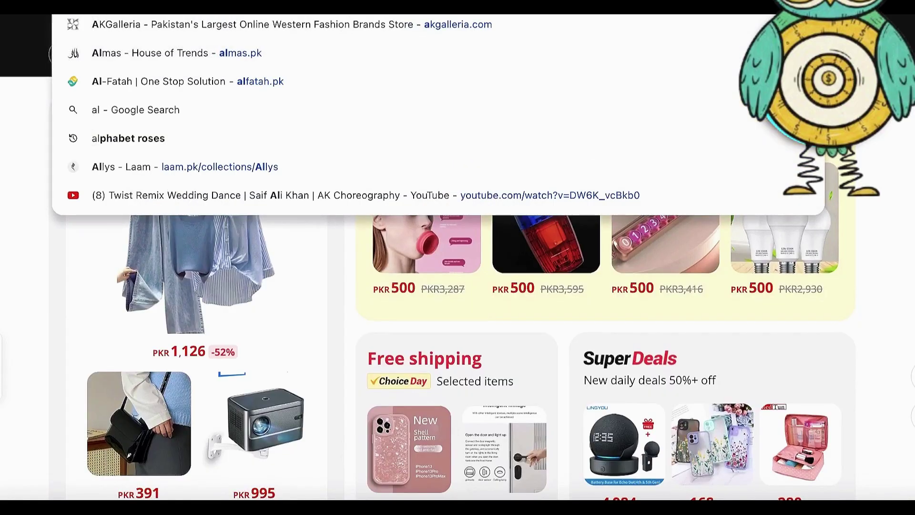
{"action": "type", "text": "iexpress dr"}
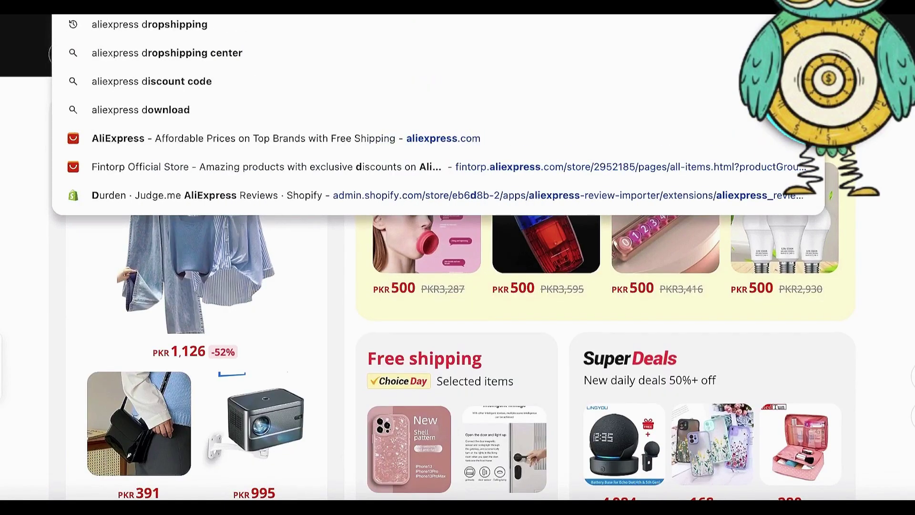
{"action": "left_click", "coordinate": [200, 26]}
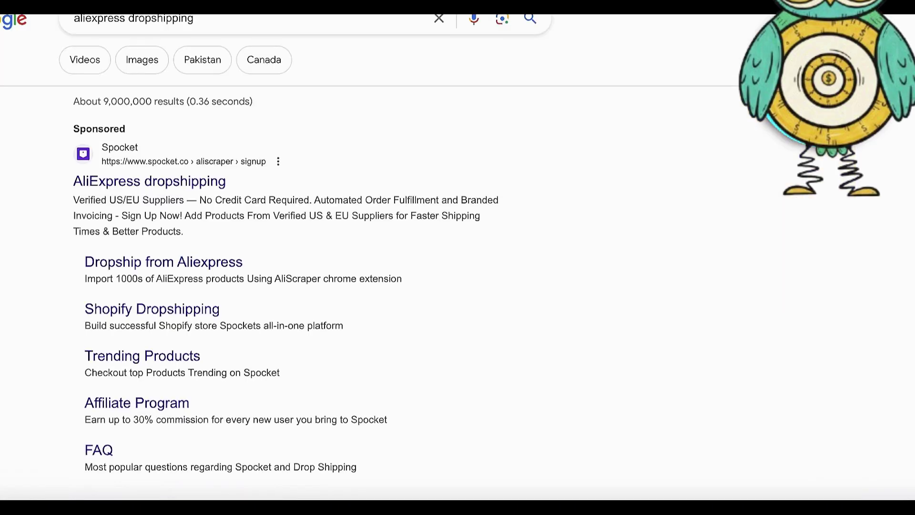
{"action": "scroll", "coordinate": [218, 237], "scroll_direction": "down", "scroll_amount": 10}
{"action": "scroll", "coordinate": [218, 237], "scroll_direction": "up", "scroll_amount": 1}
{"action": "scroll", "coordinate": [217, 237], "scroll_direction": "up", "scroll_amount": 5}
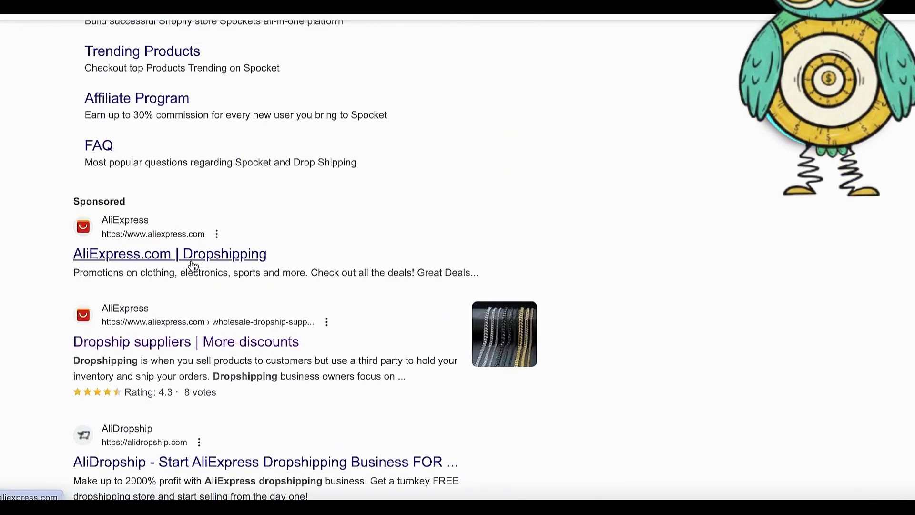
{"action": "left_click", "coordinate": [193, 266]}
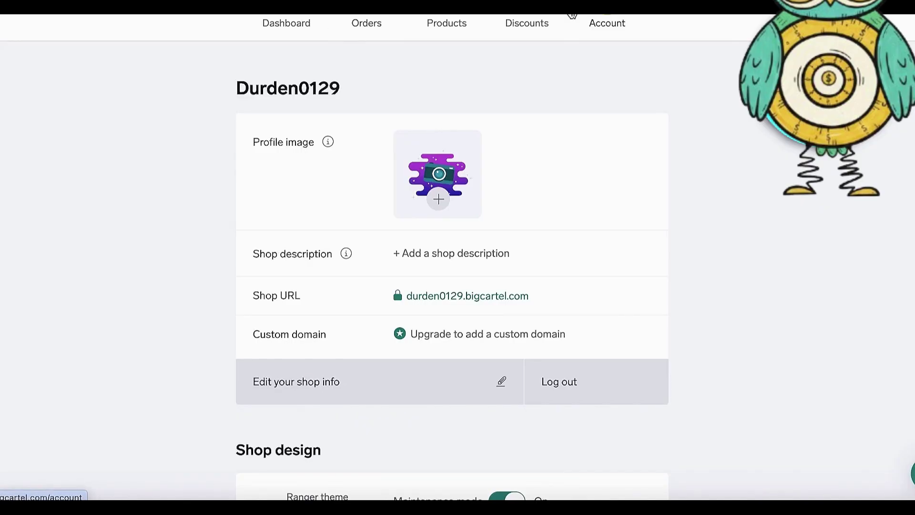
Open the Big Cartel shop's product list, and decline the notification subscription on AliExpress
{"action": "left_click", "coordinate": [444, 27]}
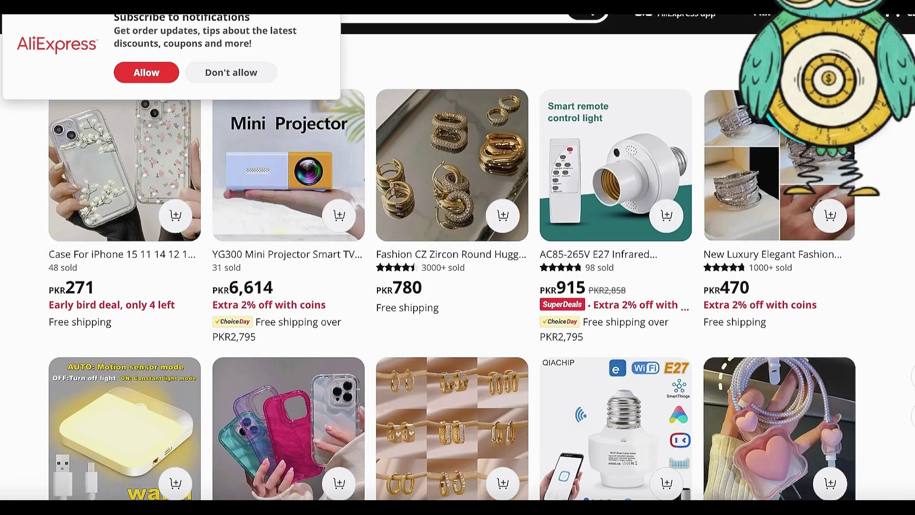
{"action": "left_click", "coordinate": [231, 72]}
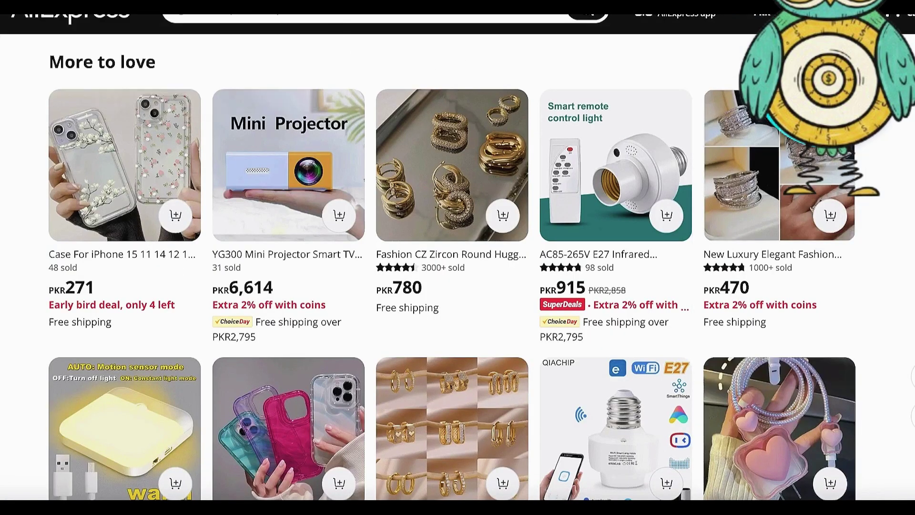
Browse the "More to love" items and open the 3D Love Heart Charger Protector product page
{"action": "scroll", "coordinate": [453, 267], "scroll_direction": "down", "scroll_amount": 1}
{"action": "scroll", "coordinate": [452, 267], "scroll_direction": "up", "scroll_amount": 1}
{"action": "scroll", "coordinate": [453, 267], "scroll_direction": "down", "scroll_amount": 4}
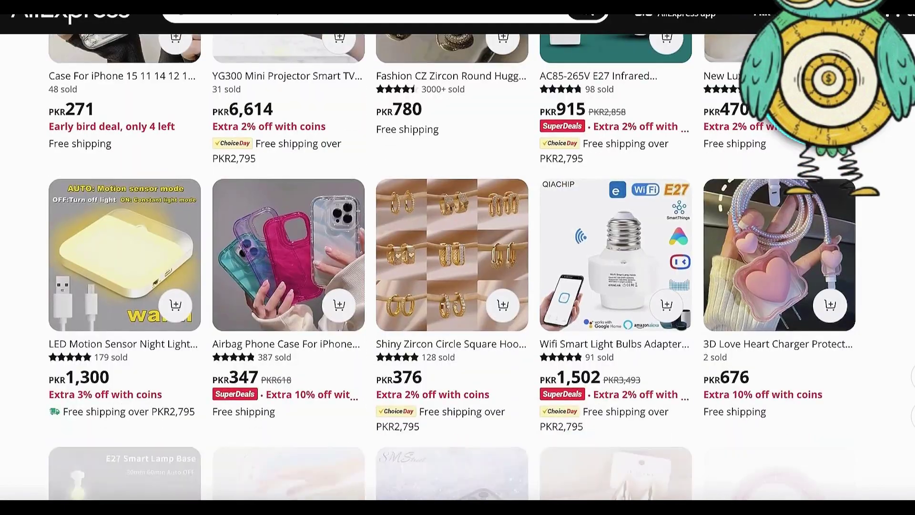
{"action": "mouse_move", "coordinate": [770, 235]}
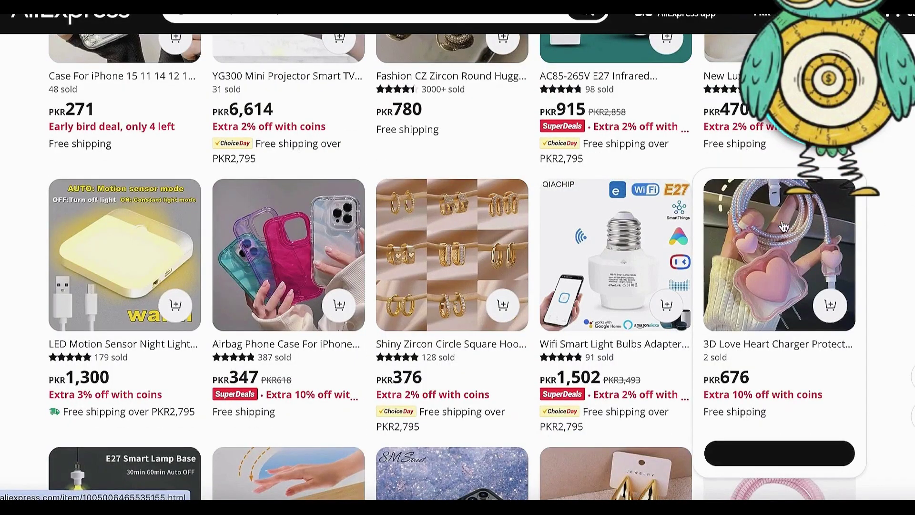
{"action": "scroll", "coordinate": [667, 229], "scroll_direction": "up", "scroll_amount": 1}
{"action": "mouse_move", "coordinate": [446, 219]}
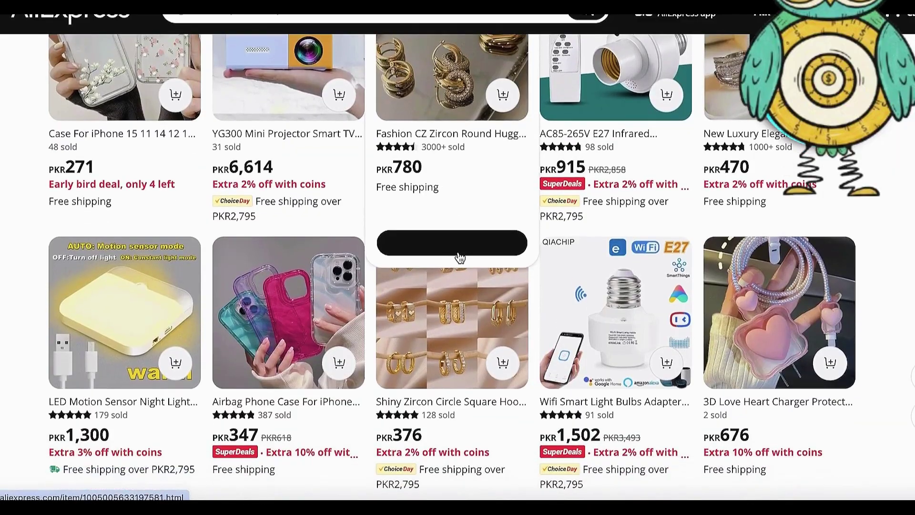
{"action": "scroll", "coordinate": [458, 267], "scroll_direction": "down", "scroll_amount": 1}
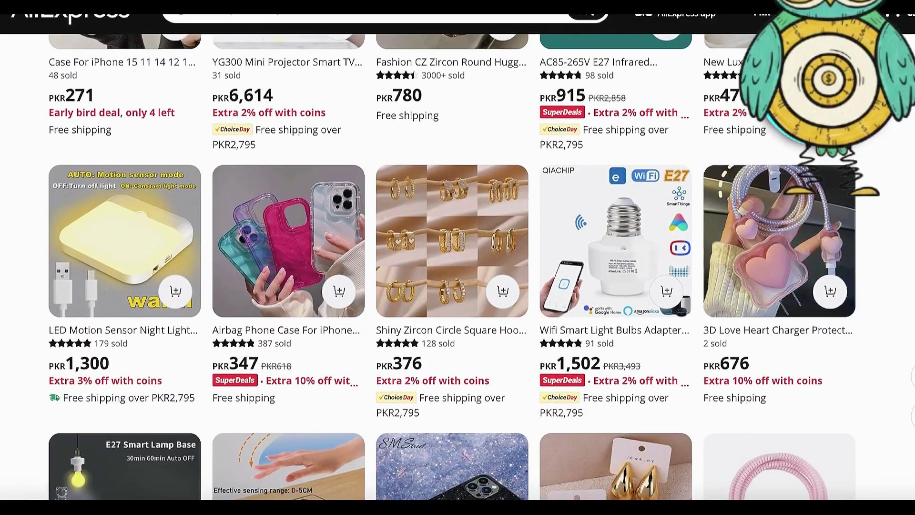
{"action": "scroll", "coordinate": [874, 302], "scroll_direction": "up", "scroll_amount": 4}
{"action": "scroll", "coordinate": [621, 291], "scroll_direction": "down", "scroll_amount": 2}
{"action": "left_click", "coordinate": [820, 287]}
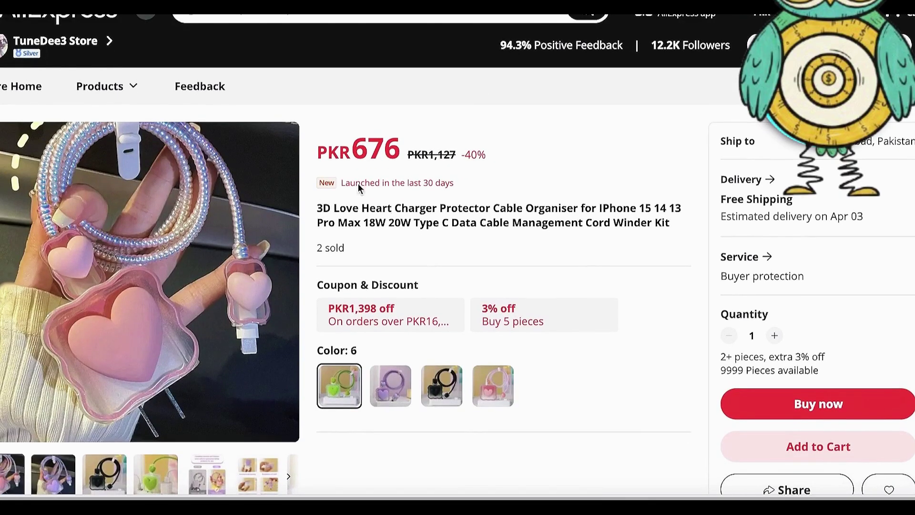
Copy the words "Love Heart Charger Protector Cable" from the AliExpress product title
{"action": "left_click_drag", "start_coordinate": [316, 206], "coordinate": [625, 244]}
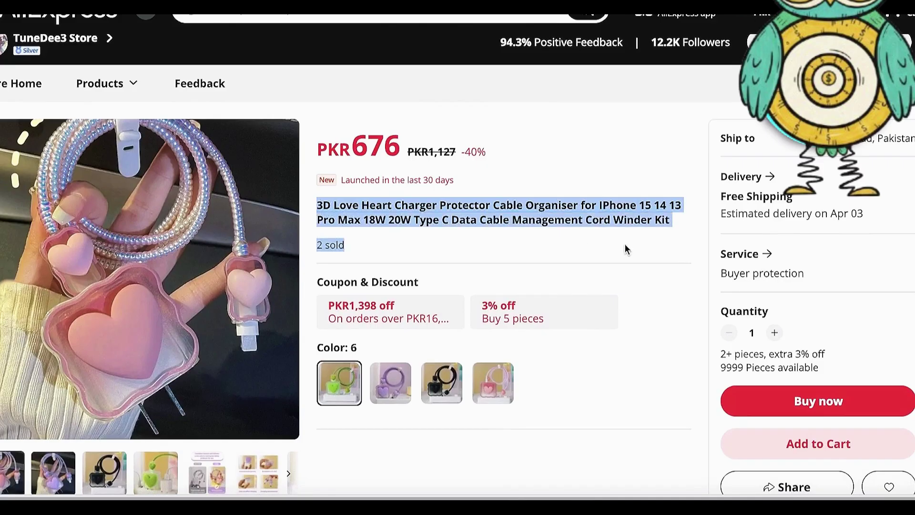
{"action": "left_click", "coordinate": [624, 244]}
{"action": "left_click_drag", "start_coordinate": [333, 205], "coordinate": [522, 202]}
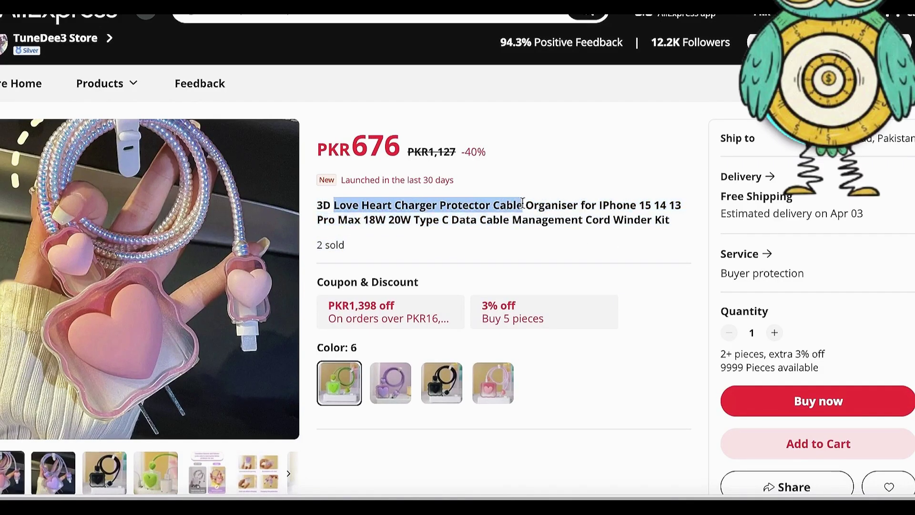
{"action": "right_click", "coordinate": [500, 200]}
{"action": "left_click", "coordinate": [512, 232]}
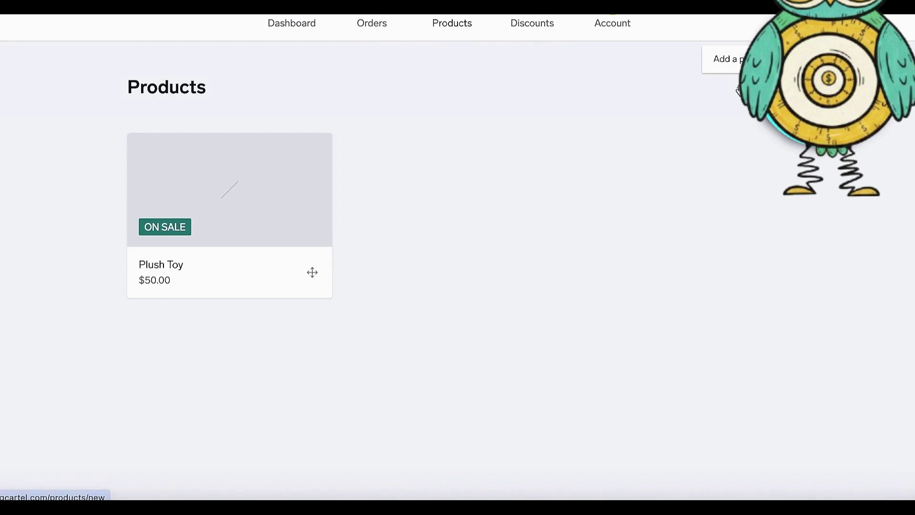
Switch to the Big Cartel shop, start a new product and name it "Love Heart Charger Protector Cable"
{"action": "left_click", "coordinate": [738, 89]}
{"action": "left_click", "coordinate": [457, 151]}
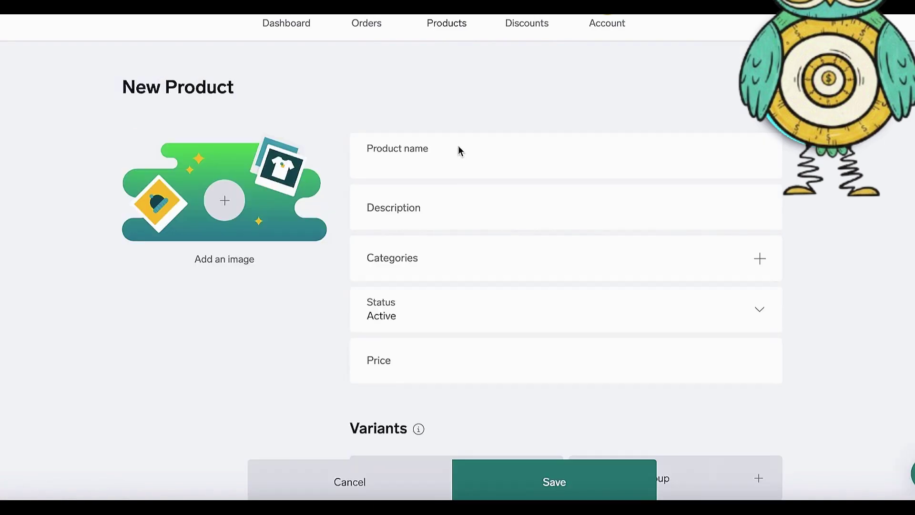
{"action": "key", "text": "ctrl+v"}
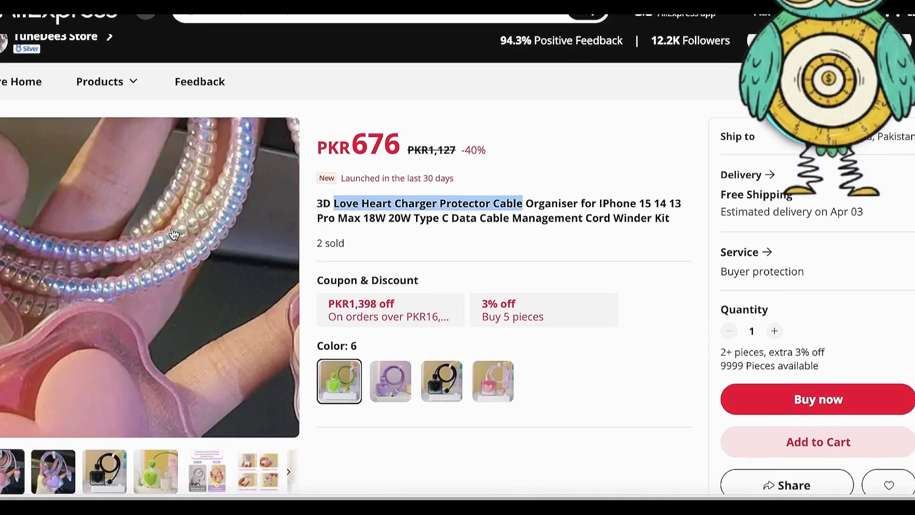
Switch to AliExpress and try to save the charger protector picture from the product page to the Desktop
{"action": "scroll", "coordinate": [165, 191], "scroll_direction": "down", "scroll_amount": 3}
{"action": "right_click", "coordinate": [164, 185]}
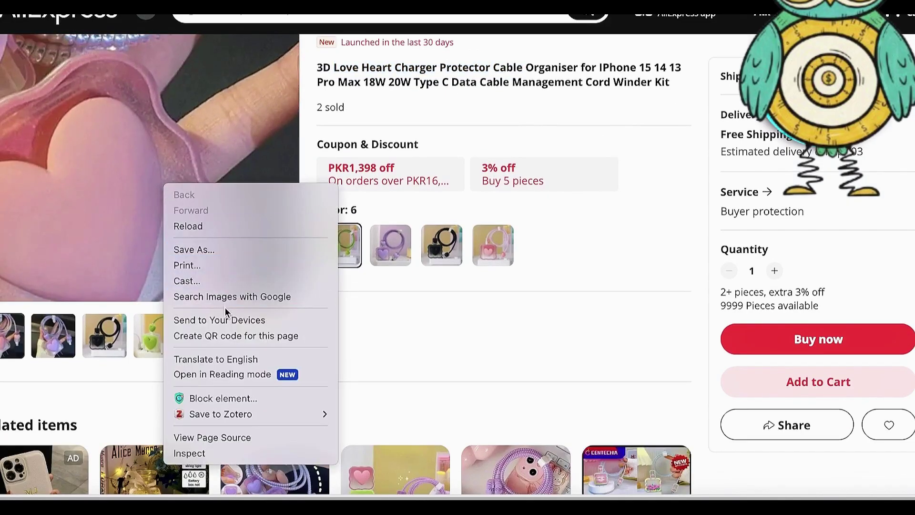
{"action": "left_click", "coordinate": [208, 252]}
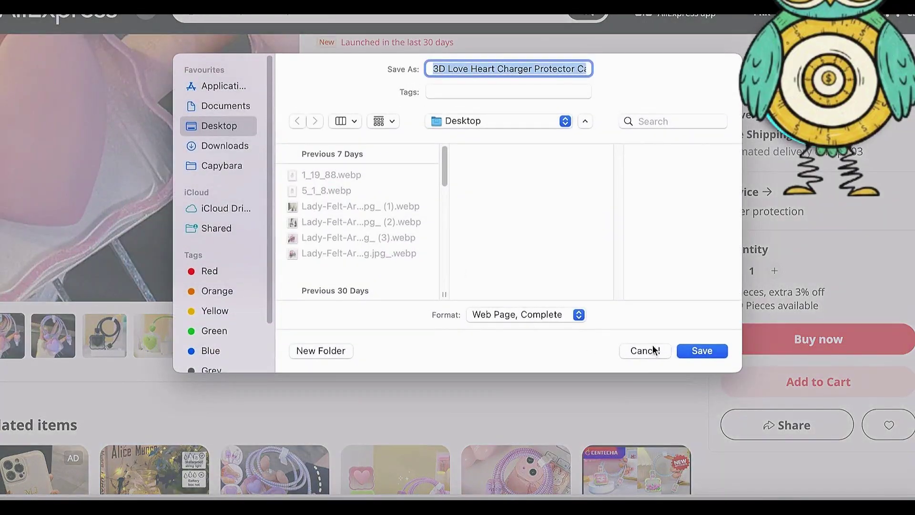
{"action": "left_click", "coordinate": [709, 351]}
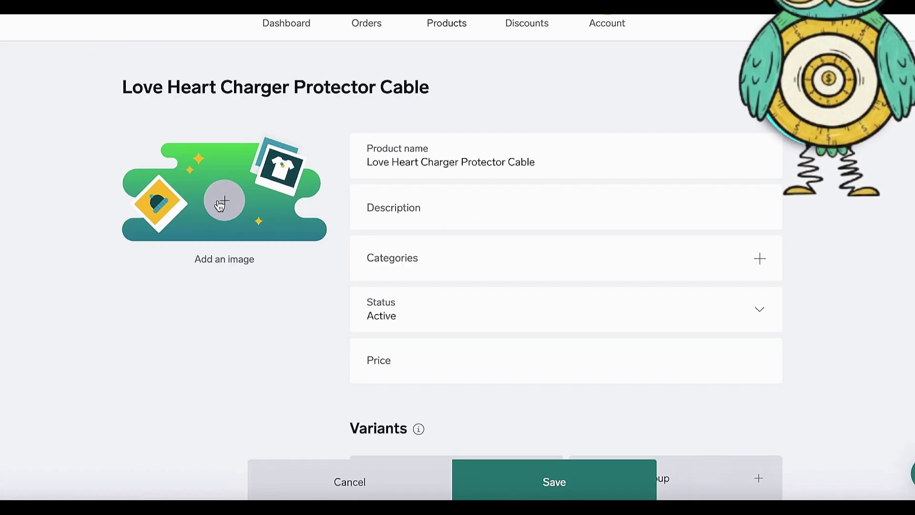
{"action": "left_click", "coordinate": [219, 199]}
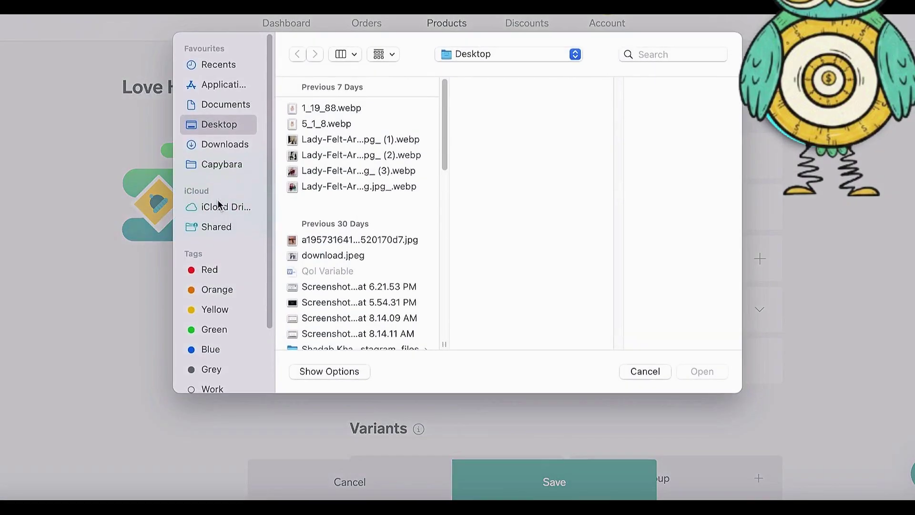
{"action": "left_click", "coordinate": [354, 109]}
{"action": "scroll", "coordinate": [357, 205], "scroll_direction": "down", "scroll_amount": 10}
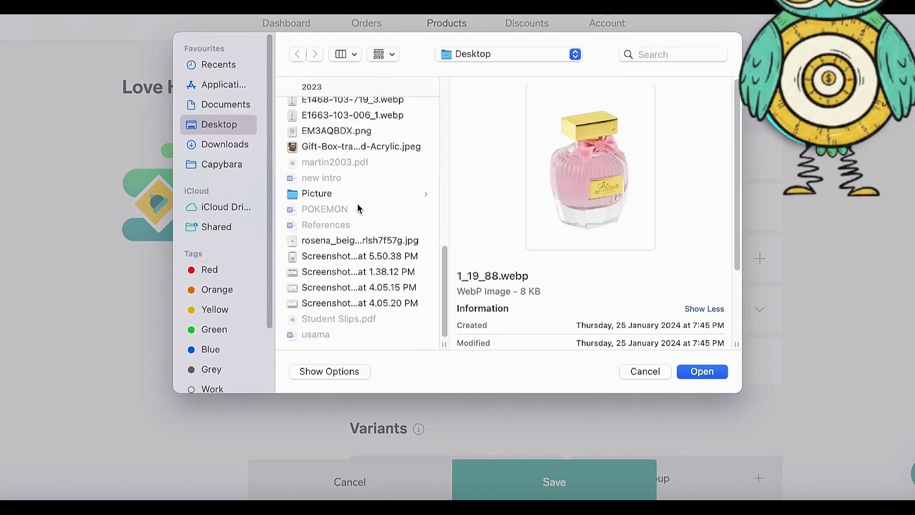
{"action": "left_click", "coordinate": [646, 371]}
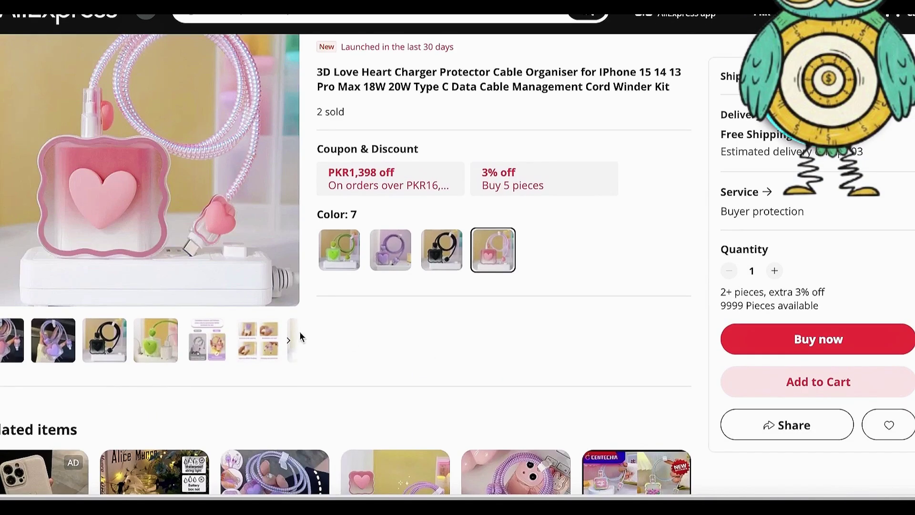
Capture a screenshot of the pink heart charger protector's main picture on the AliExpress product page
{"action": "scroll", "coordinate": [239, 215], "scroll_direction": "up", "scroll_amount": 2}
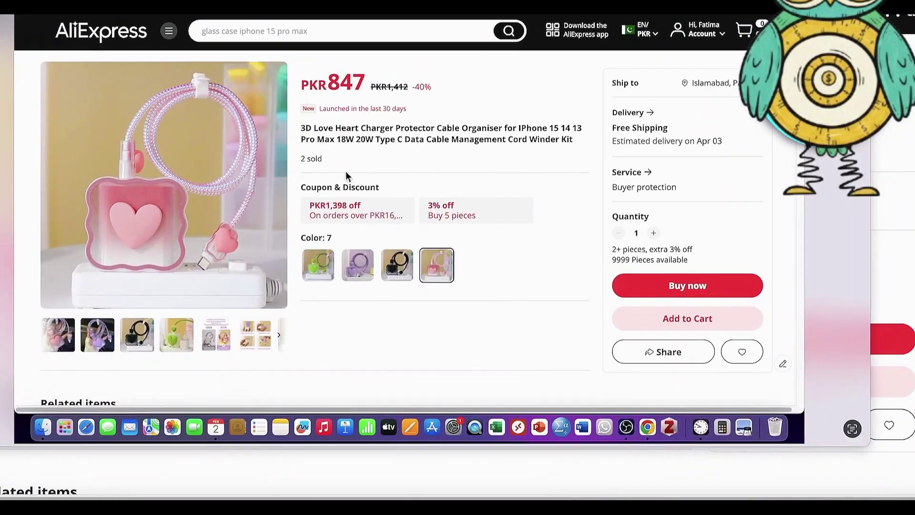
{"action": "left_click_drag", "start_coordinate": [678, 288], "coordinate": [595, 275]}
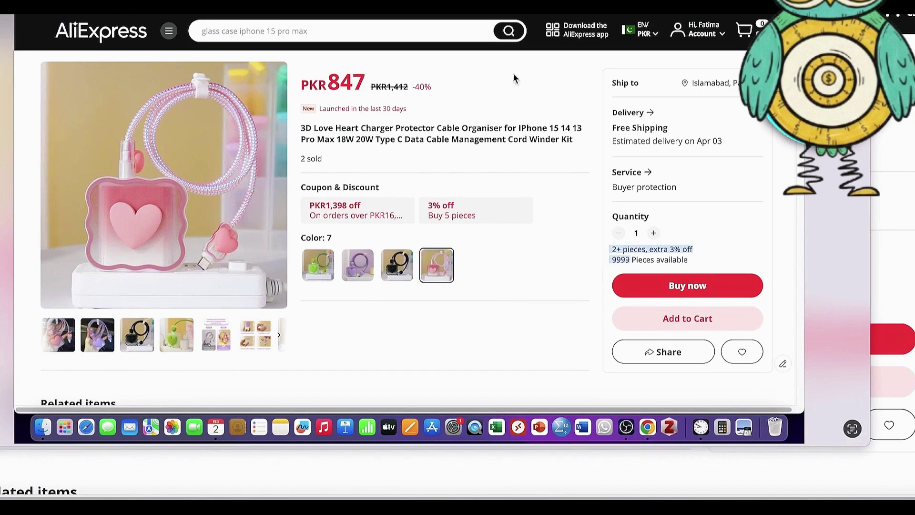
{"action": "key", "text": "space"}
{"action": "key", "text": "super+shift+4"}
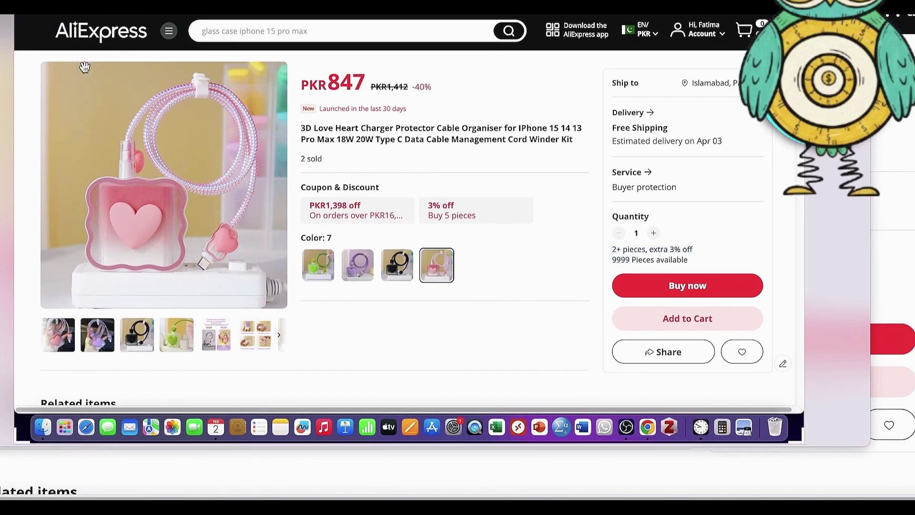
{"action": "left_click_drag", "start_coordinate": [51, 67], "coordinate": [286, 304]}
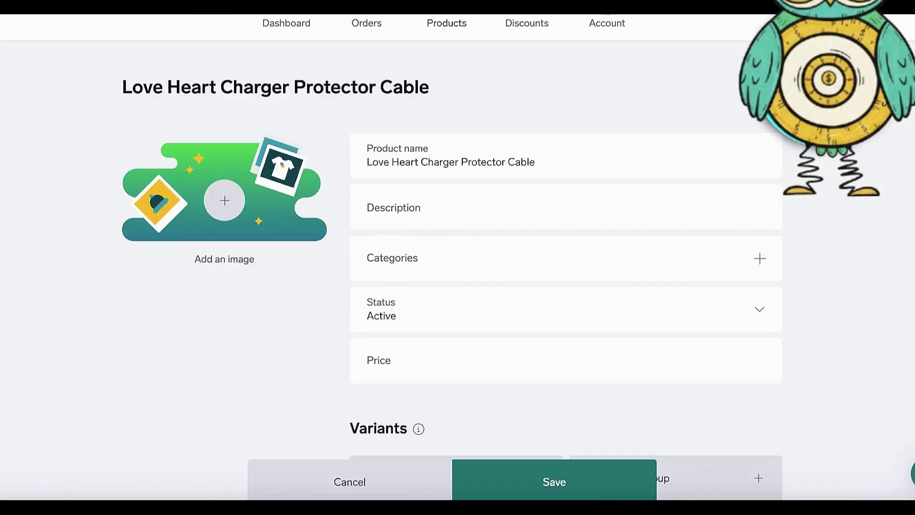
Add the 8.50.02 PM screenshot from the Desktop as the new Big Cartel product's image, and activate the empty description
{"action": "left_click", "coordinate": [233, 193]}
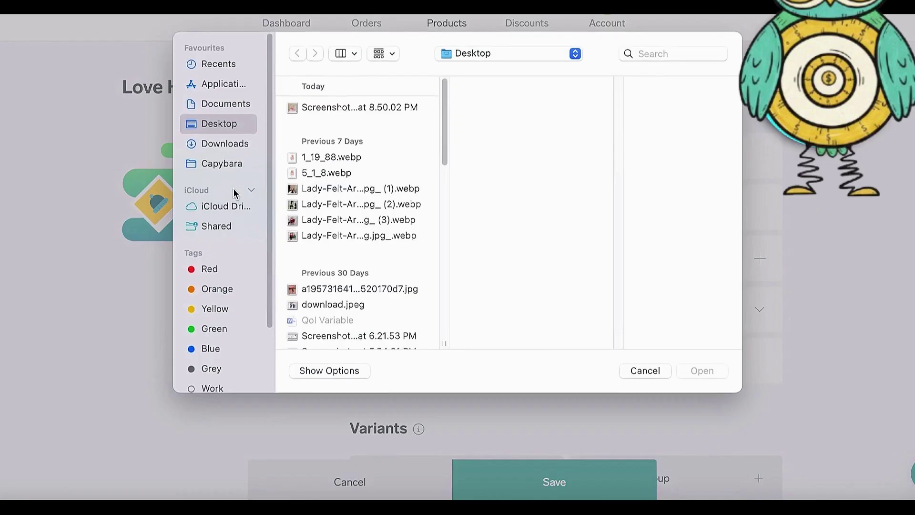
{"action": "left_click", "coordinate": [347, 106]}
{"action": "left_click", "coordinate": [715, 372]}
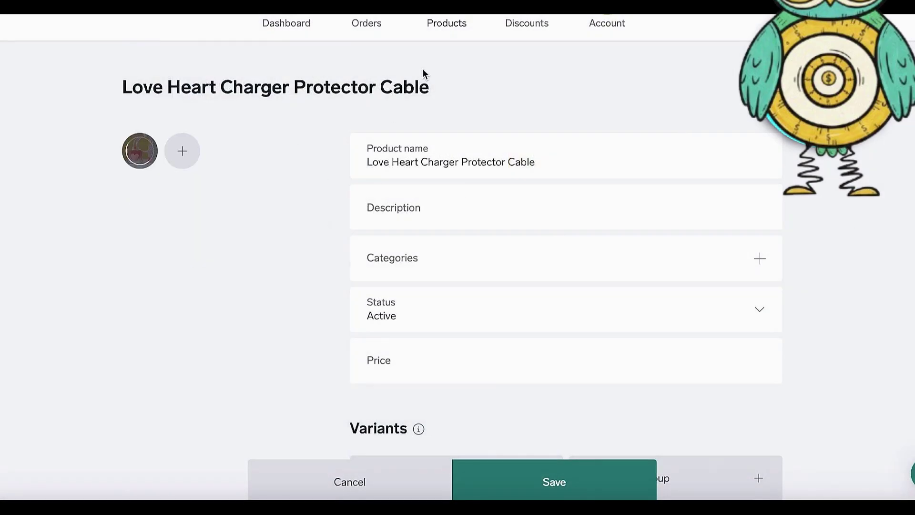
{"action": "left_click", "coordinate": [384, 195]}
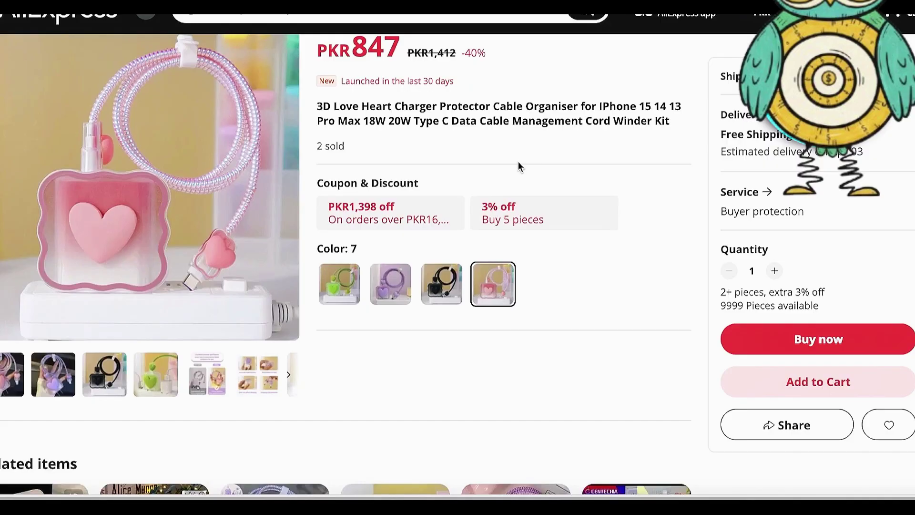
Switch to AliExpress and examine the charger protector's description and its full specifications
{"action": "scroll", "coordinate": [519, 167], "scroll_direction": "down", "scroll_amount": 15}
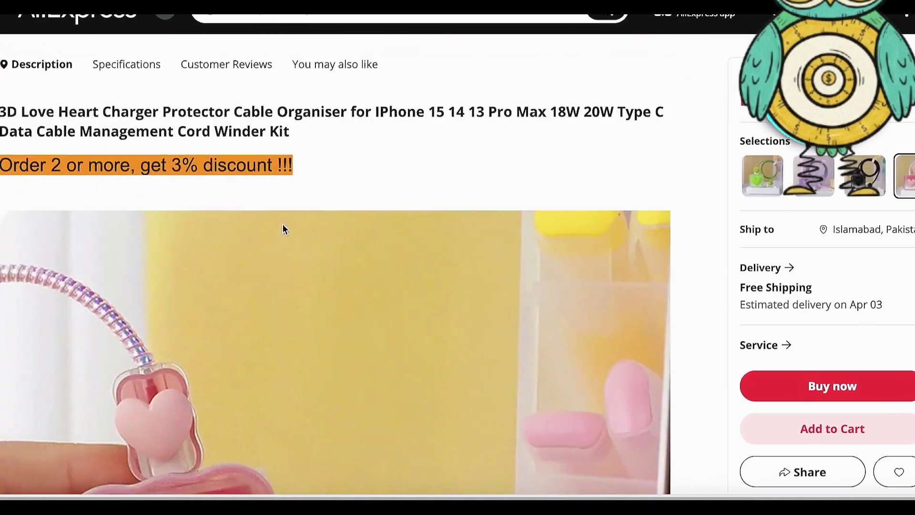
{"action": "scroll", "coordinate": [127, 180], "scroll_direction": "down", "scroll_amount": 10}
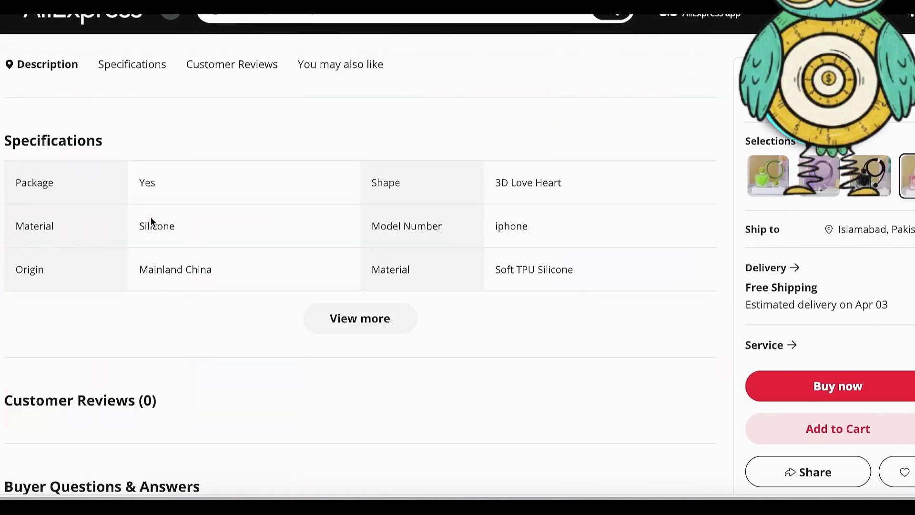
{"action": "left_click", "coordinate": [360, 318]}
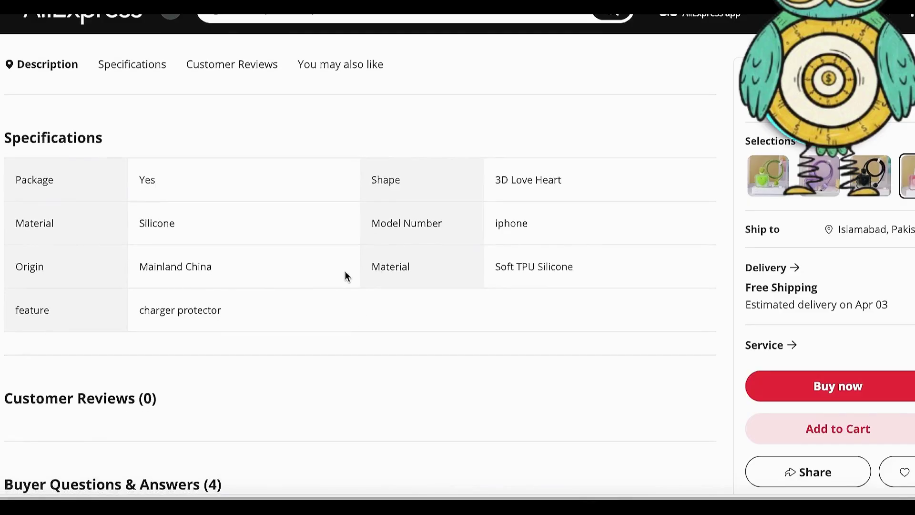
{"action": "scroll", "coordinate": [345, 275], "scroll_direction": "up", "scroll_amount": 10}
{"action": "scroll", "coordinate": [345, 276], "scroll_direction": "down", "scroll_amount": 12}
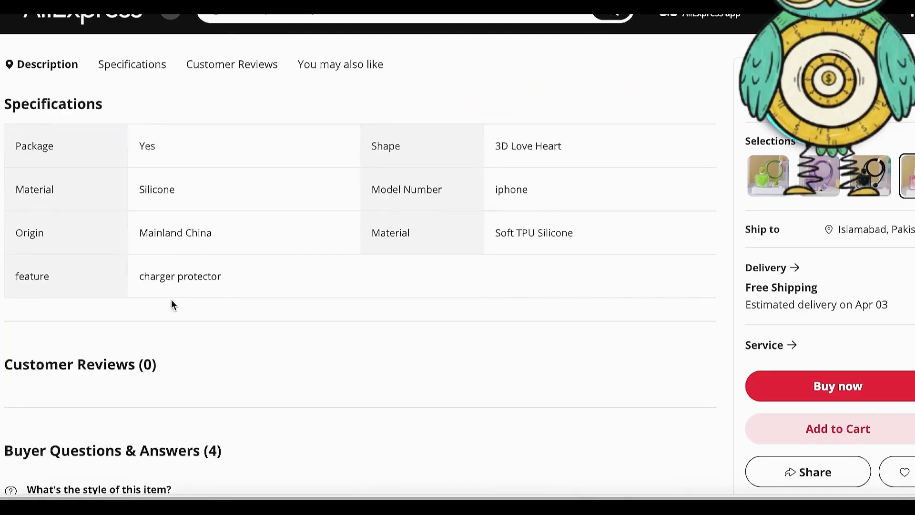
{"action": "scroll", "coordinate": [136, 245], "scroll_direction": "up", "scroll_amount": 3}
{"action": "left_click", "coordinate": [147, 63]}
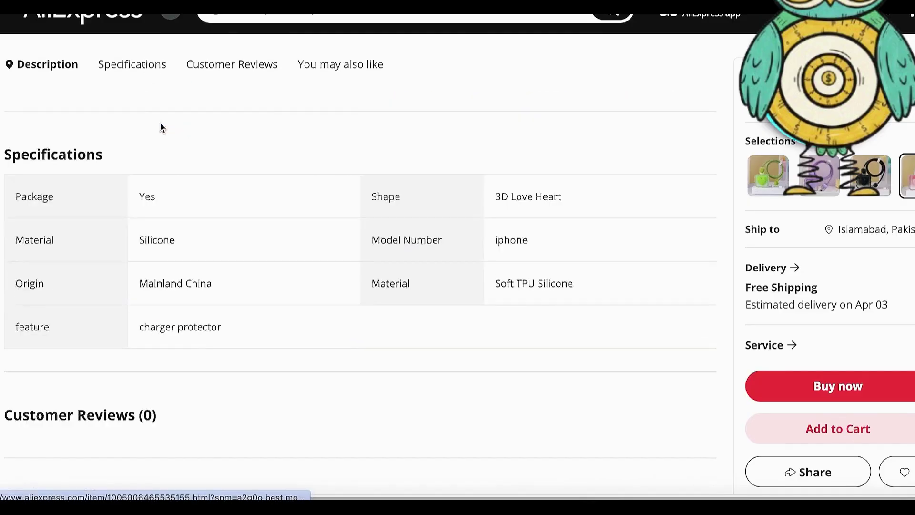
{"action": "scroll", "coordinate": [167, 138], "scroll_direction": "down", "scroll_amount": 5}
{"action": "scroll", "coordinate": [174, 169], "scroll_direction": "up", "scroll_amount": 15}
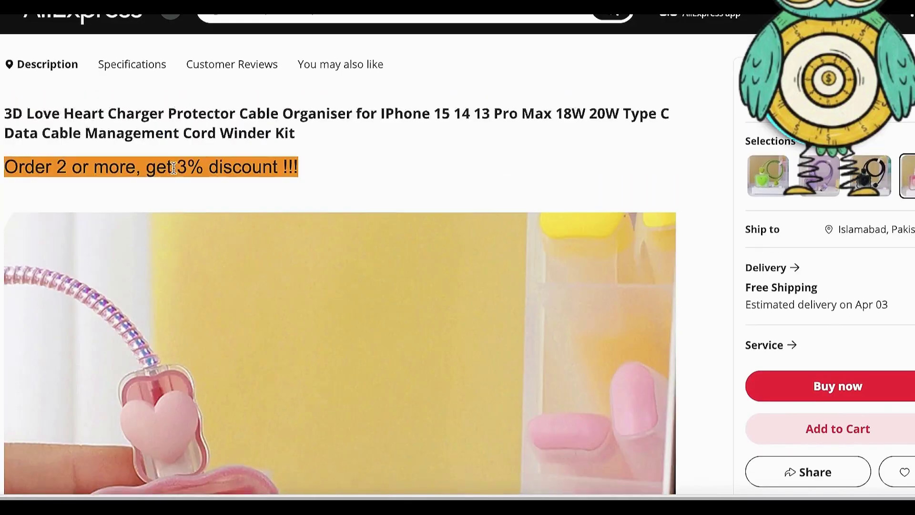
{"action": "scroll", "coordinate": [173, 167], "scroll_direction": "up", "scroll_amount": 3}
{"action": "scroll", "coordinate": [131, 162], "scroll_direction": "down", "scroll_amount": 4}
{"action": "scroll", "coordinate": [71, 243], "scroll_direction": "up", "scroll_amount": 3}
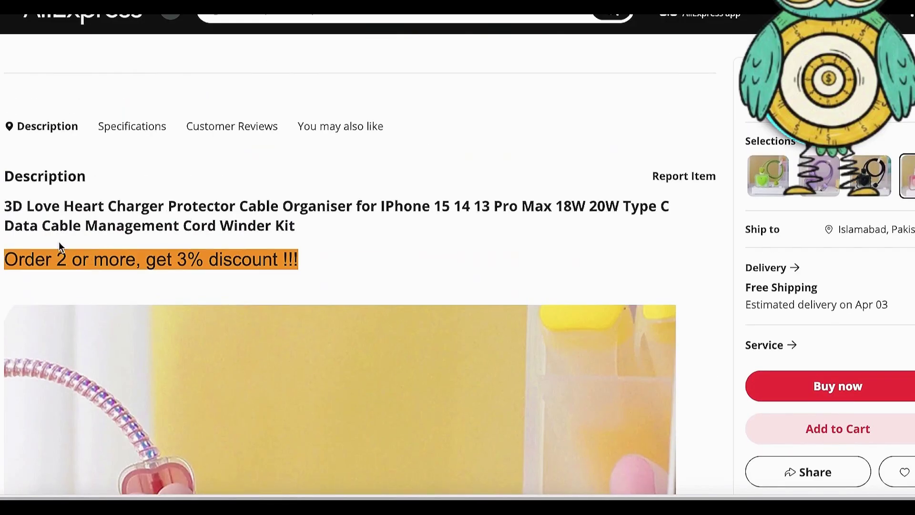
Copy the title text from the AliExpress description into the Big Cartel product description, and begin it with "The Love Heart"
{"action": "left_click_drag", "start_coordinate": [33, 204], "coordinate": [350, 247]}
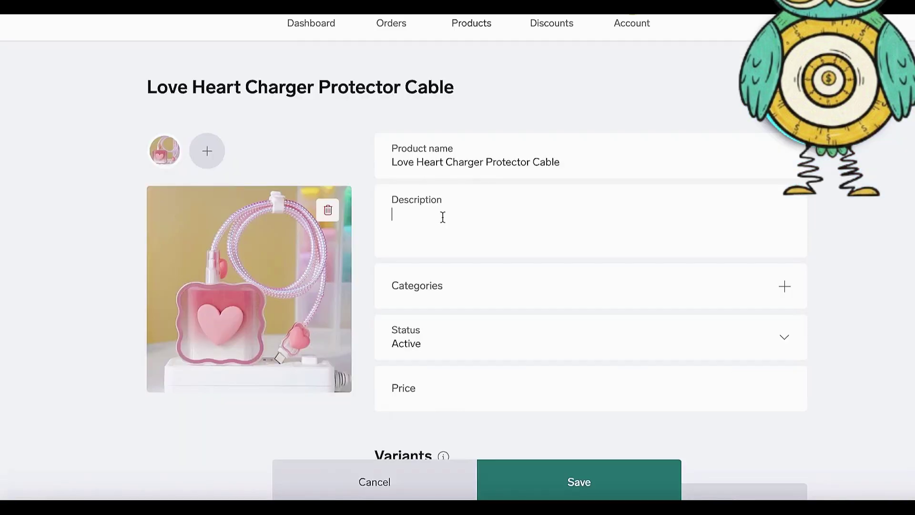
{"action": "type", "text": "ove Heart Charger Protector Cable Organiser for IPhone 15 14 13 Pro Max 18W 20W Type C Data Cable Management Cord Winder Kit"}
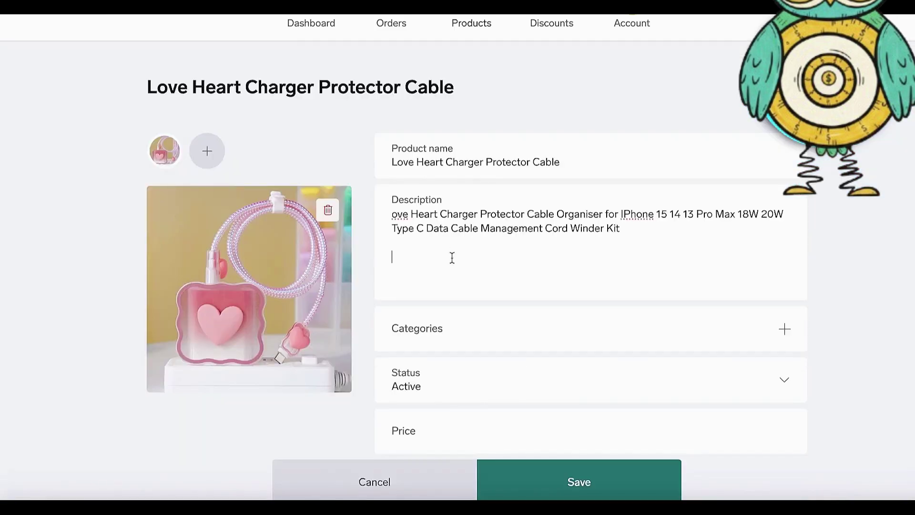
{"action": "left_click", "coordinate": [398, 212]}
{"action": "type", "text": "The "}
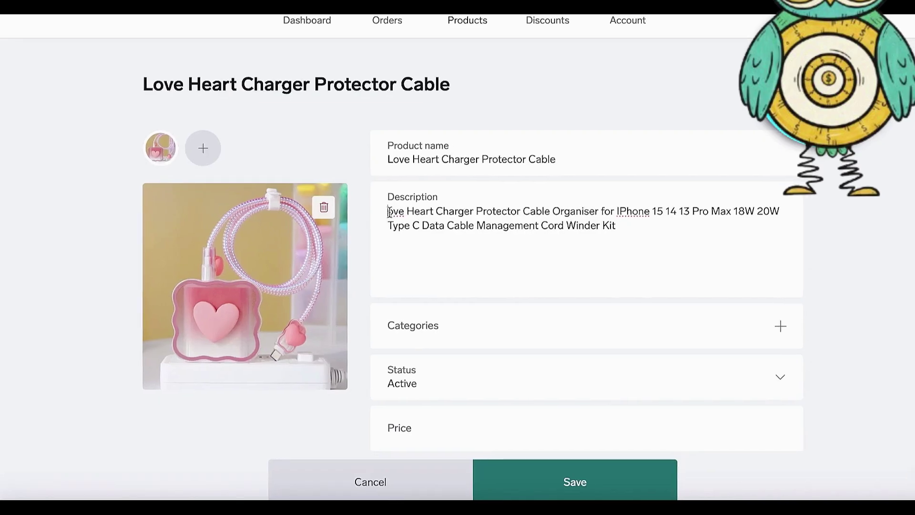
{"action": "type", "text": "L"}
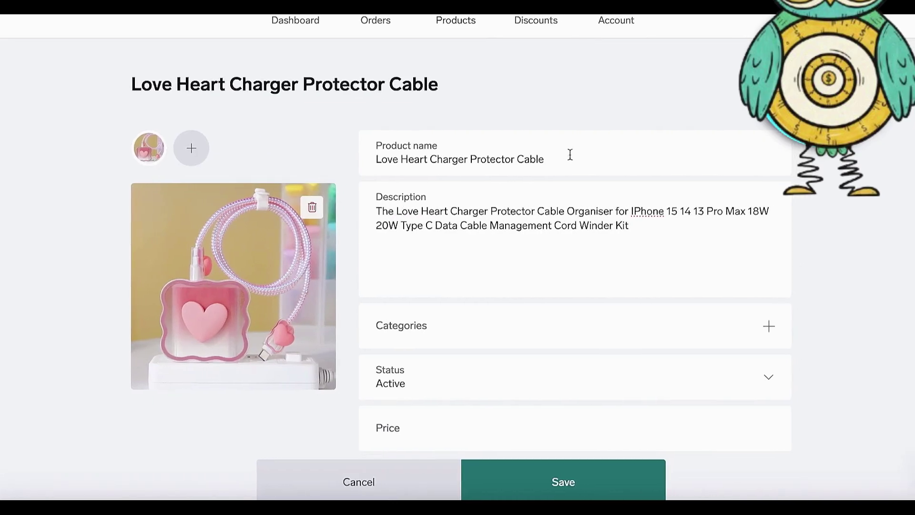
Remove "for" from the description and split it into separate lines after "Organiser", "Pro Max", "18W 20W" and "Type C Data Cable"
{"action": "left_click", "coordinate": [622, 211]}
{"action": "key", "text": "Return"}
{"action": "key", "text": "BackSpace"}
{"action": "key", "text": "BackSpace"}
{"action": "key", "text": "BackSpace"}
{"action": "key", "text": "BackSpace"}
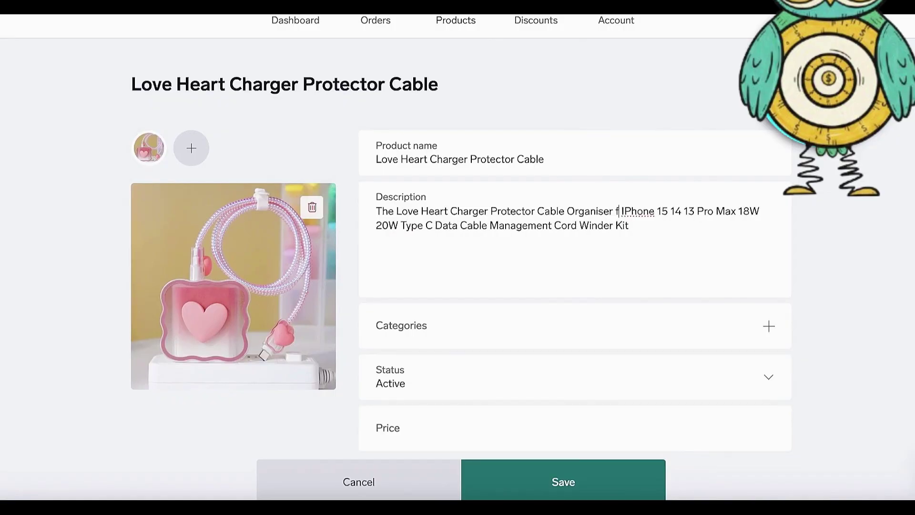
{"action": "key", "text": "Return"}
{"action": "left_click", "coordinate": [493, 226]}
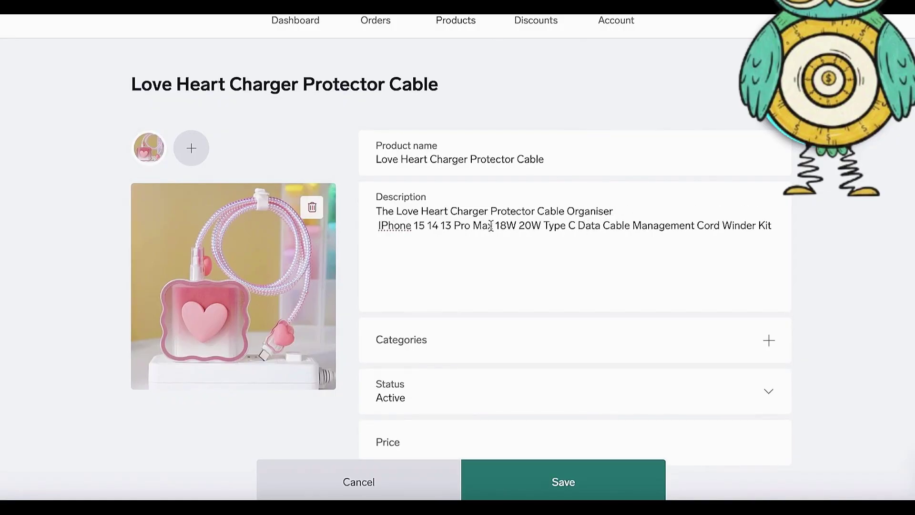
{"action": "key", "text": "Return"}
{"action": "left_click", "coordinate": [425, 240]}
{"action": "key", "text": "Return"}
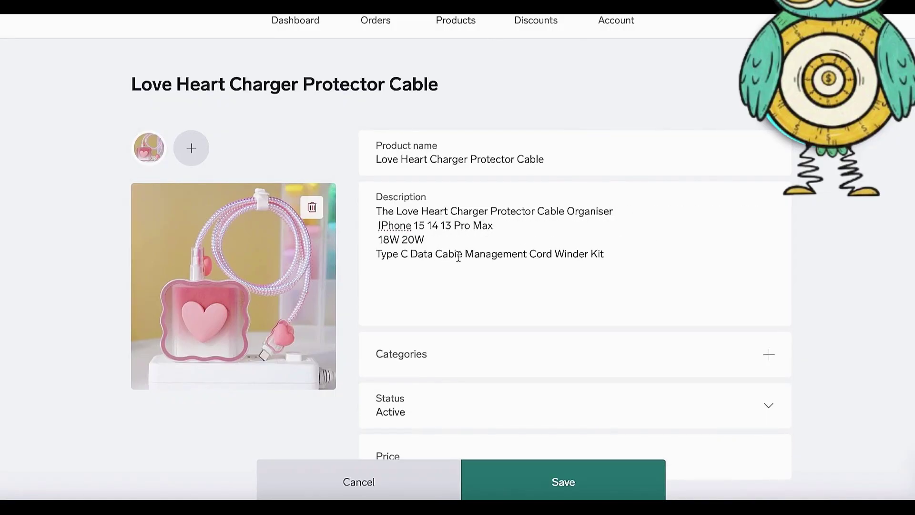
{"action": "left_click", "coordinate": [462, 253]}
{"action": "key", "text": "Return"}
Create a product category named Electronics and assign it to the Love Heart Charger Protector Cable
{"action": "scroll", "coordinate": [429, 234], "scroll_direction": "down", "scroll_amount": 3}
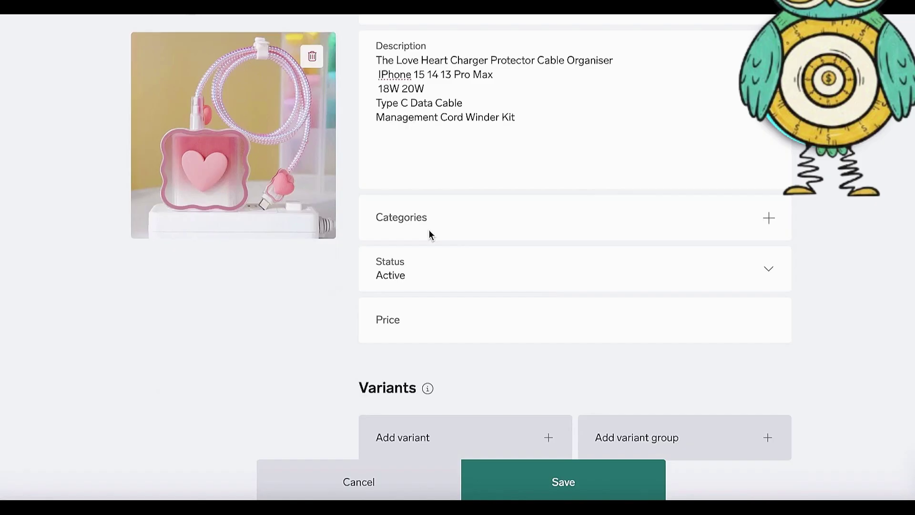
{"action": "left_click", "coordinate": [770, 219]}
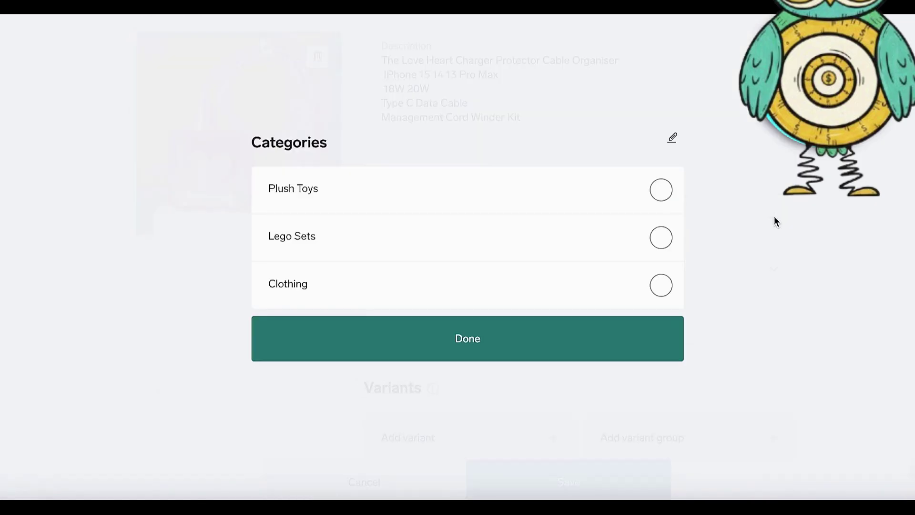
{"action": "left_click", "coordinate": [675, 141]}
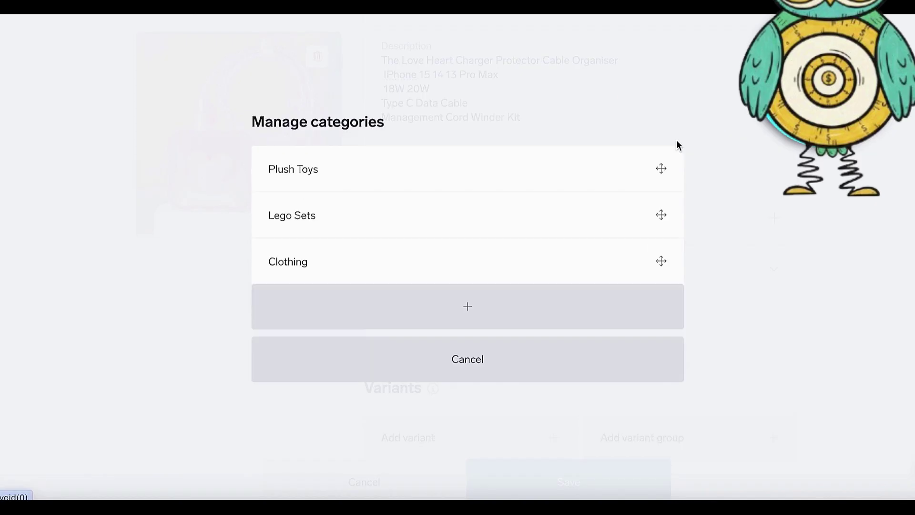
{"action": "left_click", "coordinate": [538, 289]}
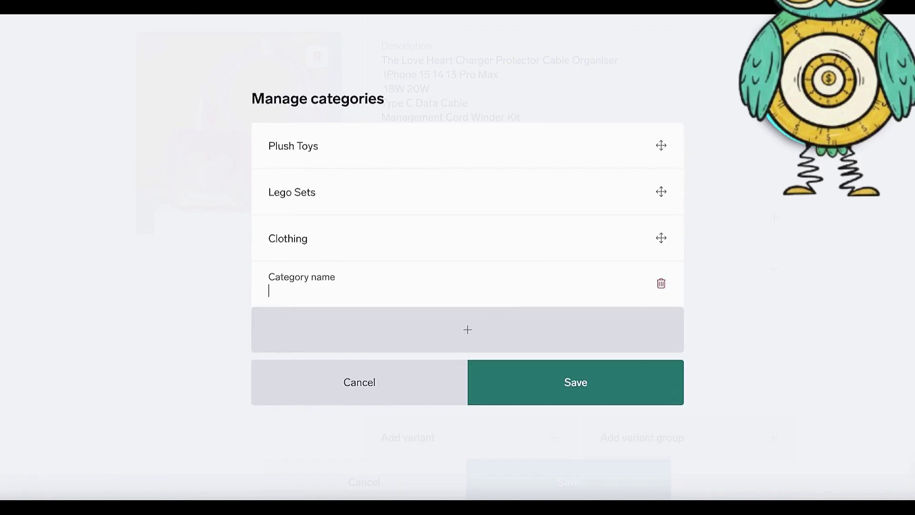
{"action": "type", "text": "Electro"}
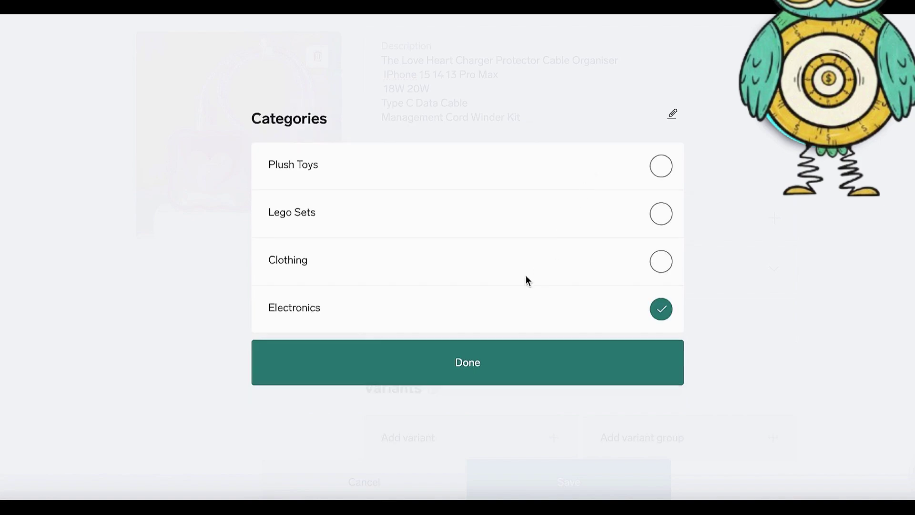
{"action": "left_click", "coordinate": [524, 378]}
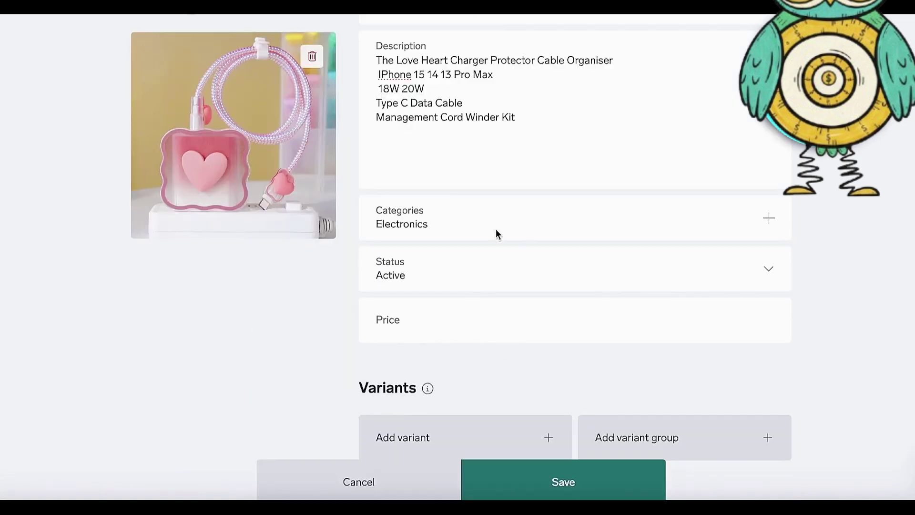
Review the available product status options, keeping Active
{"action": "left_click", "coordinate": [506, 266]}
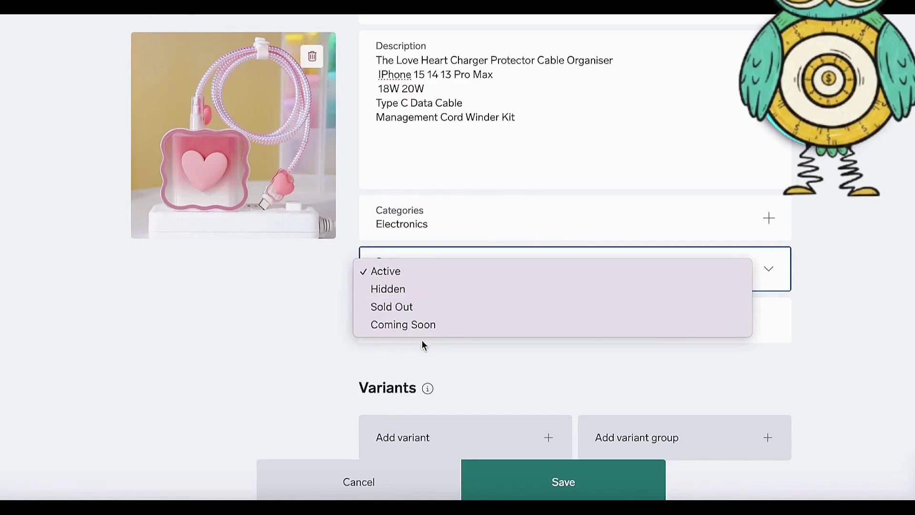
{"action": "left_click", "coordinate": [309, 354]}
{"action": "scroll", "coordinate": [367, 363], "scroll_direction": "down", "scroll_amount": 1}
Check the charger protector's cost on AliExpress and set the Big Cartel product's price to $30.00
{"action": "left_click", "coordinate": [422, 284]}
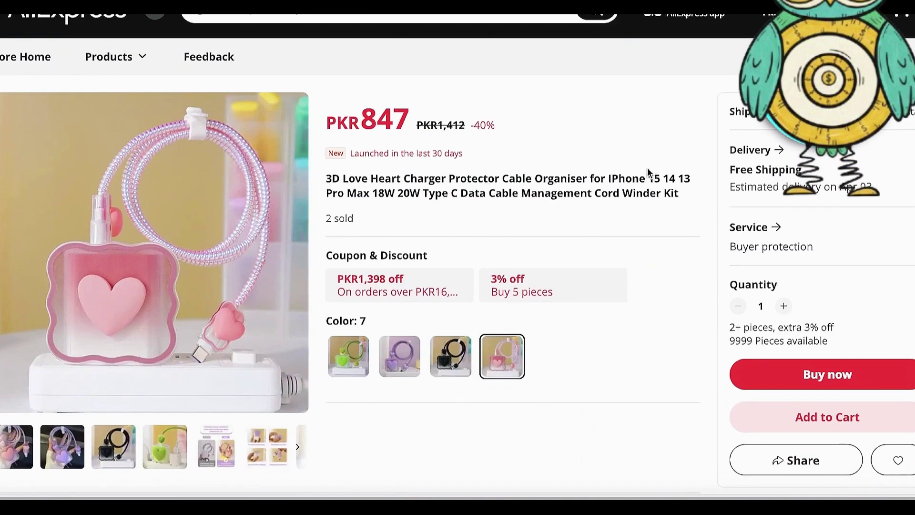
{"action": "scroll", "coordinate": [523, 221], "scroll_direction": "down", "scroll_amount": 1}
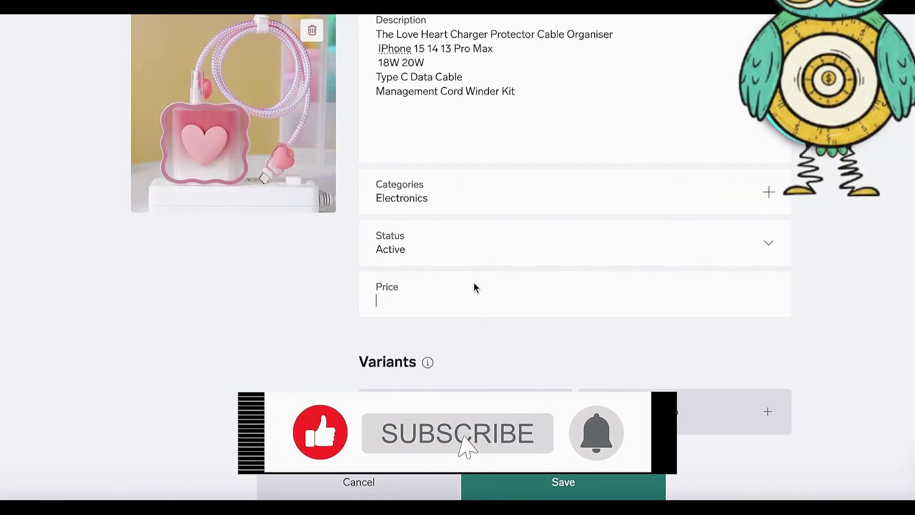
{"action": "type", "text": "50"}
{"action": "left_click", "coordinate": [251, 316]}
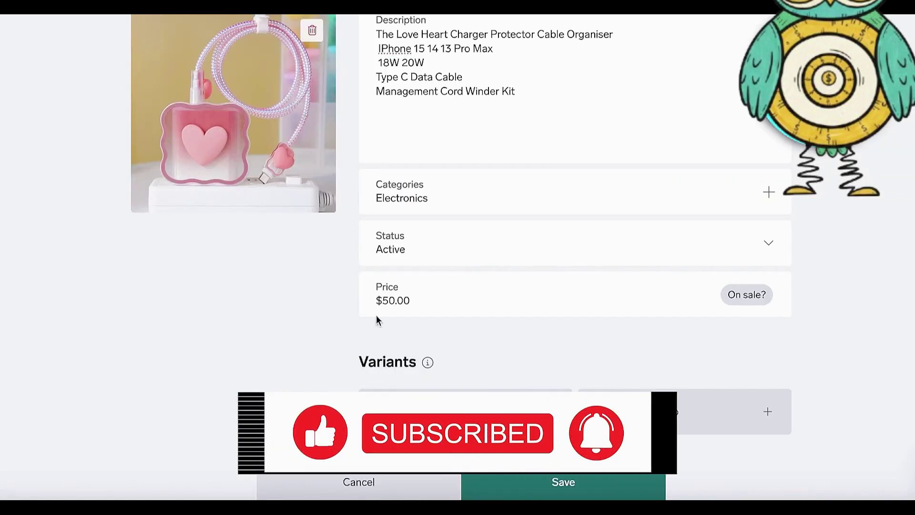
{"action": "left_click", "coordinate": [446, 294]}
{"action": "type", "text": "30"}
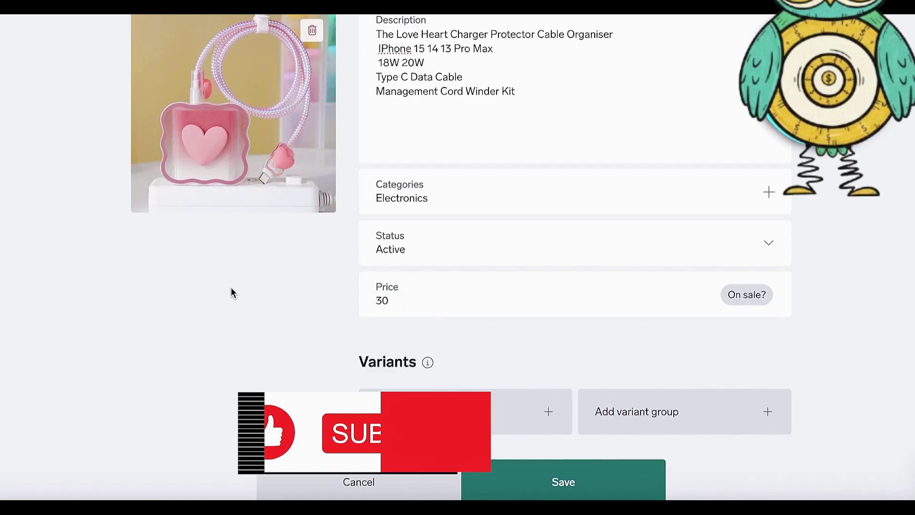
{"action": "left_click", "coordinate": [230, 287]}
{"action": "scroll", "coordinate": [241, 298], "scroll_direction": "down", "scroll_amount": 1}
{"action": "mouse_move", "coordinate": [410, 340]}
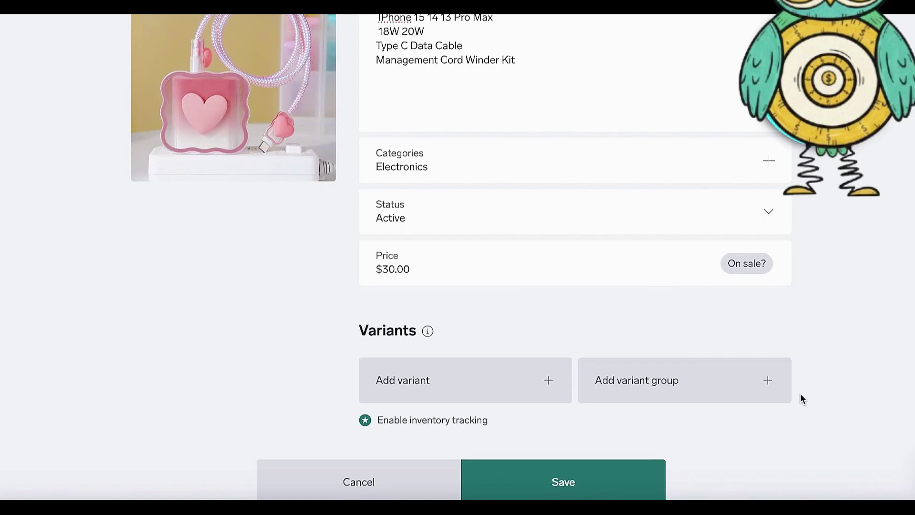
{"action": "left_click", "coordinate": [449, 386]}
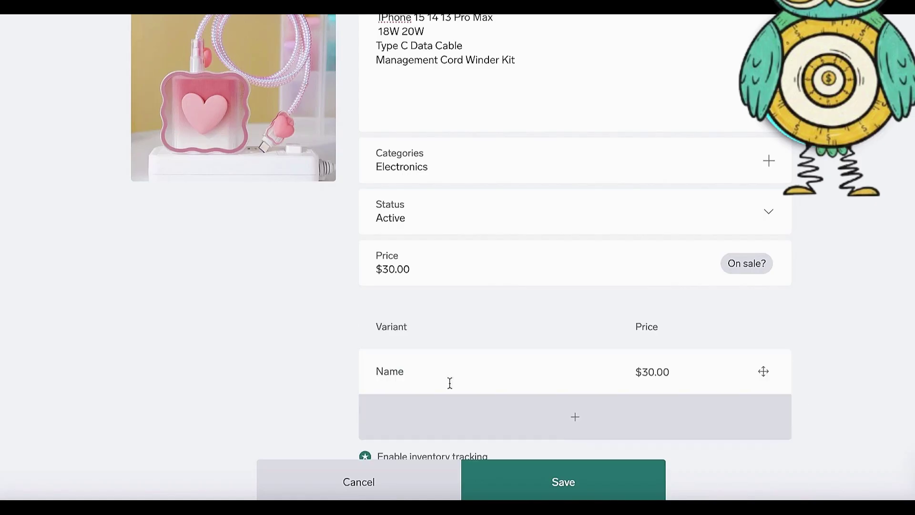
{"action": "scroll", "coordinate": [453, 378], "scroll_direction": "down", "scroll_amount": 3}
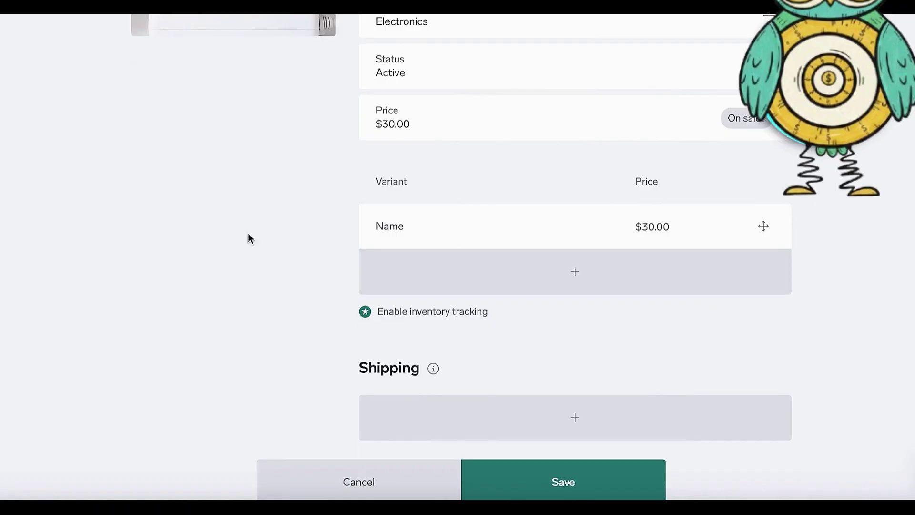
{"action": "scroll", "coordinate": [330, 261], "scroll_direction": "down", "scroll_amount": 1}
{"action": "left_click", "coordinate": [427, 210]}
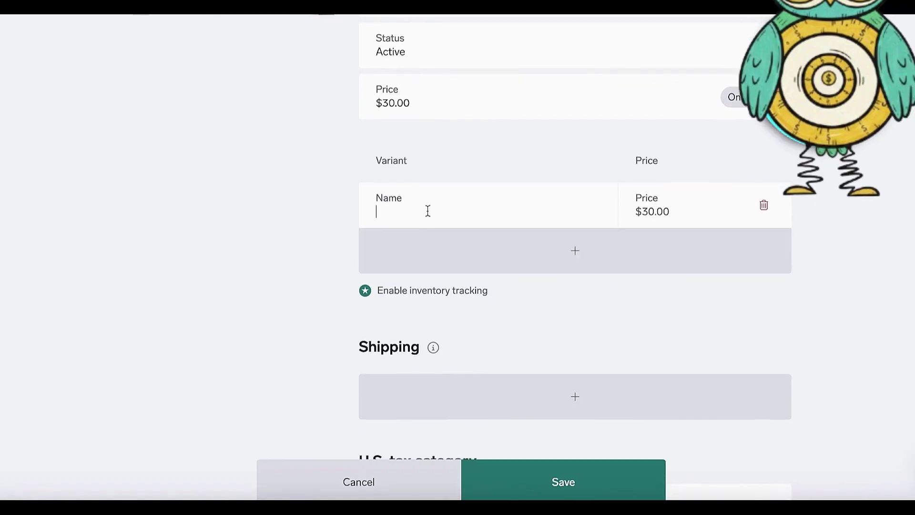
{"action": "left_click", "coordinate": [764, 205]}
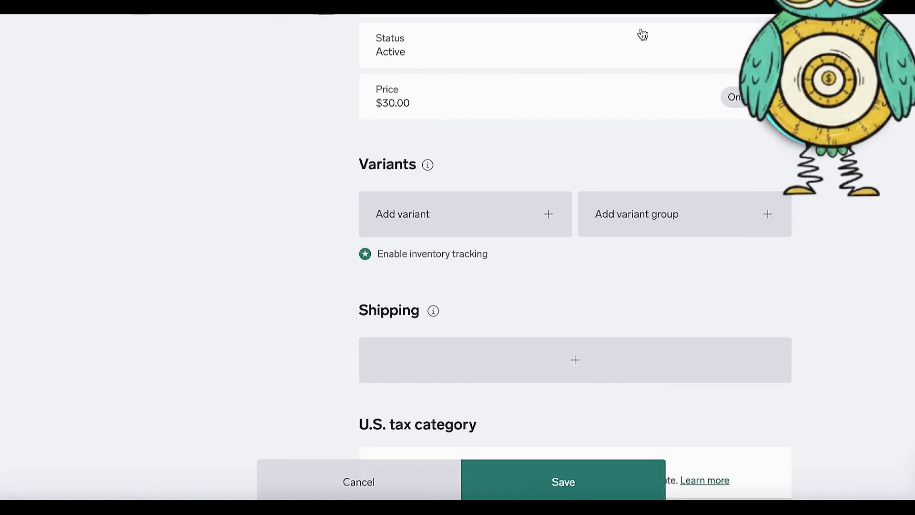
Add a shipping entry for Everywhere with a shipping-alone price of $5.00
{"action": "scroll", "coordinate": [504, 288], "scroll_direction": "down", "scroll_amount": 3}
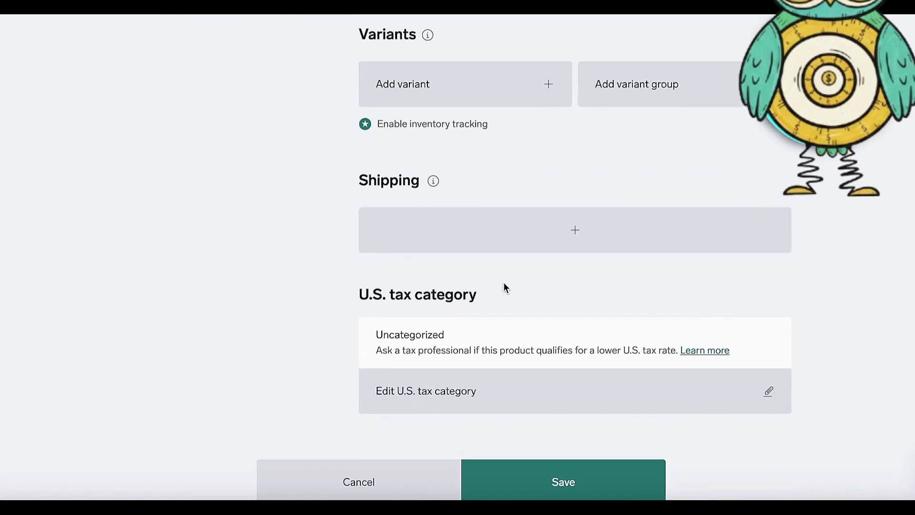
{"action": "left_click", "coordinate": [609, 215]}
{"action": "left_click", "coordinate": [443, 240]}
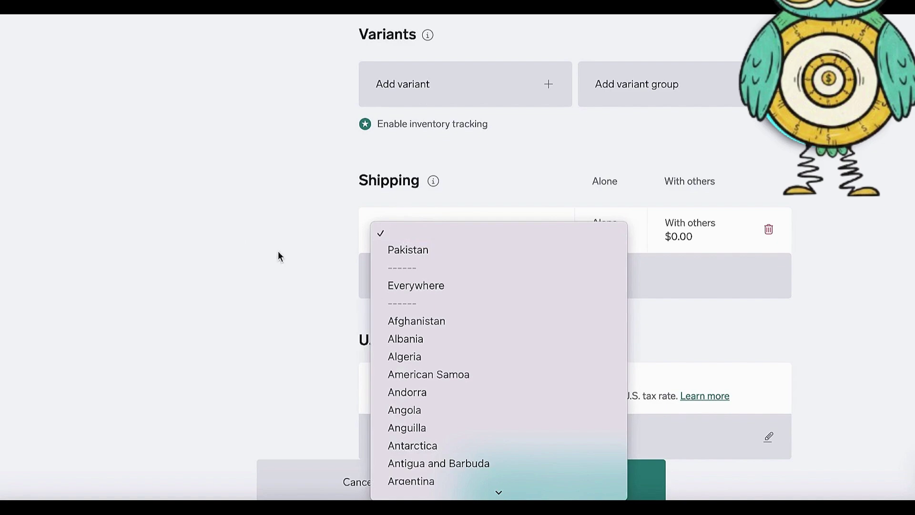
{"action": "scroll", "coordinate": [409, 296], "scroll_direction": "down", "scroll_amount": 5}
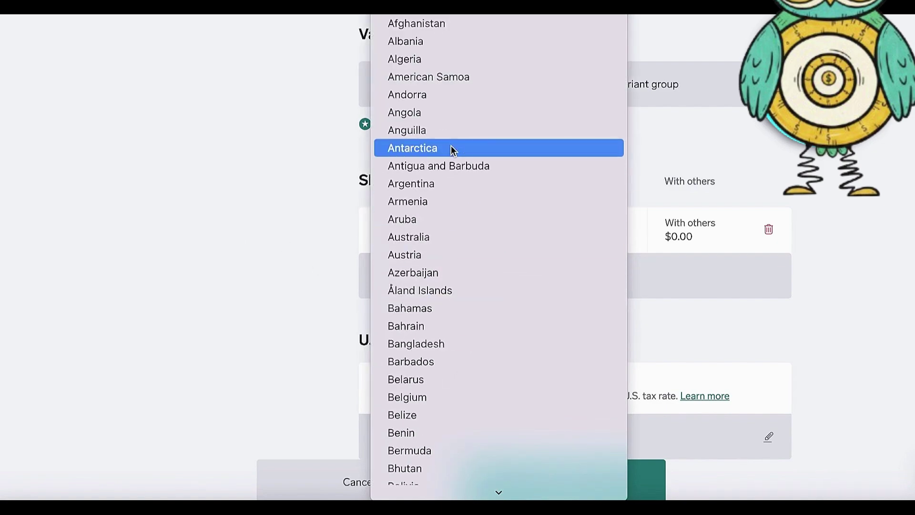
{"action": "left_click", "coordinate": [221, 226]}
{"action": "left_click", "coordinate": [398, 234]}
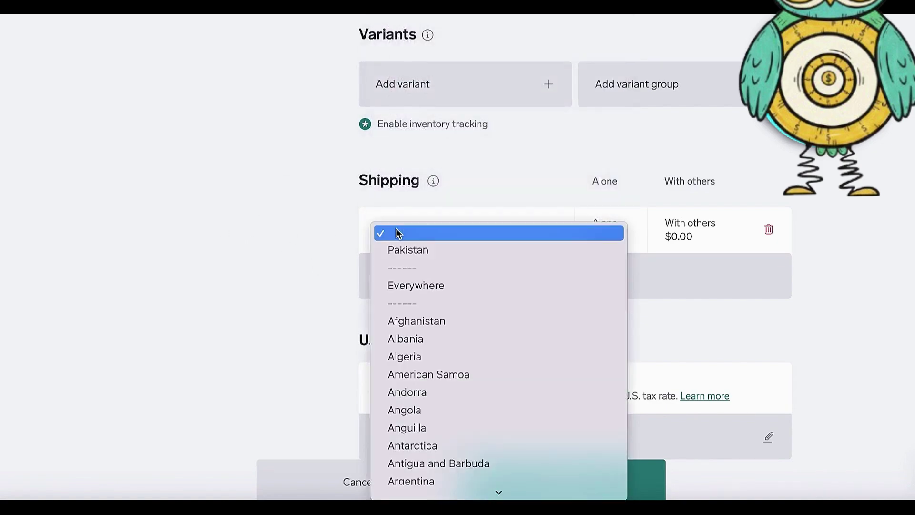
{"action": "left_click", "coordinate": [417, 282]}
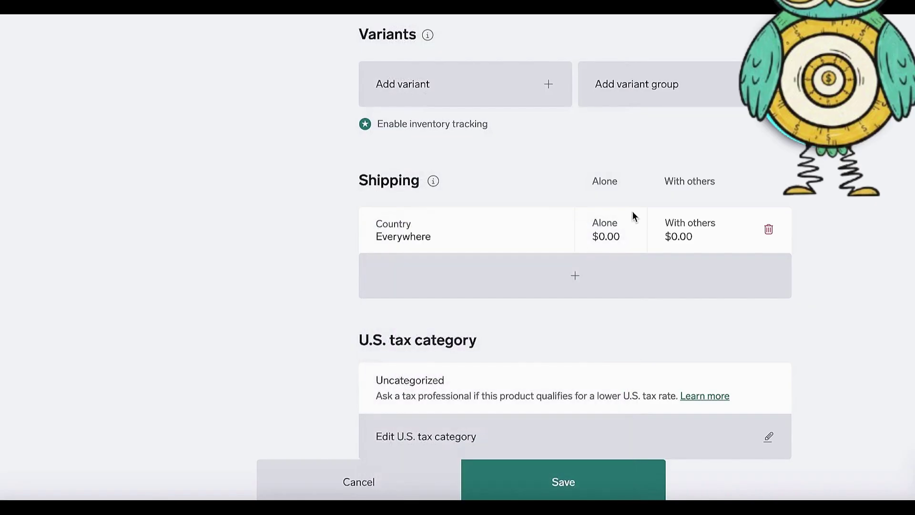
{"action": "double_click", "coordinate": [610, 236]}
{"action": "type", "text": "5"}
{"action": "left_click", "coordinate": [901, 259]}
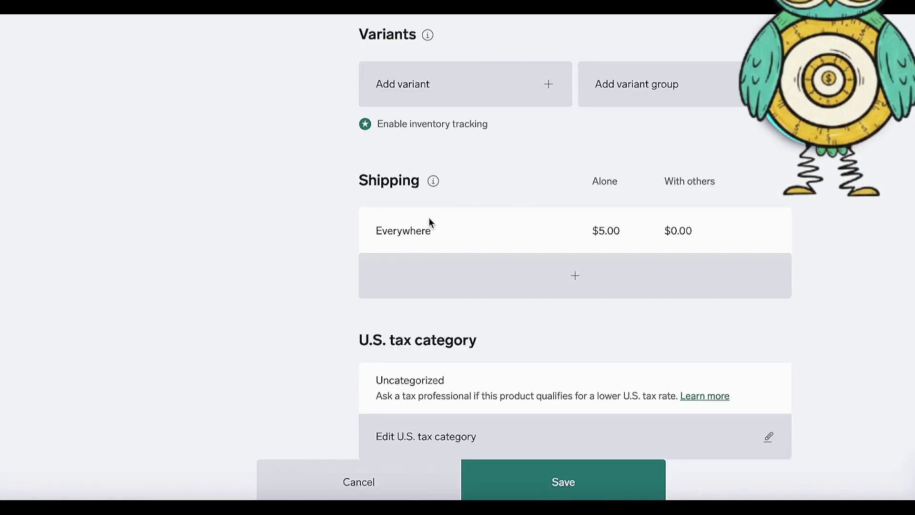
Change the shipping entry's country to Canada and set its with-others price to $5.00
{"action": "left_click", "coordinate": [425, 236]}
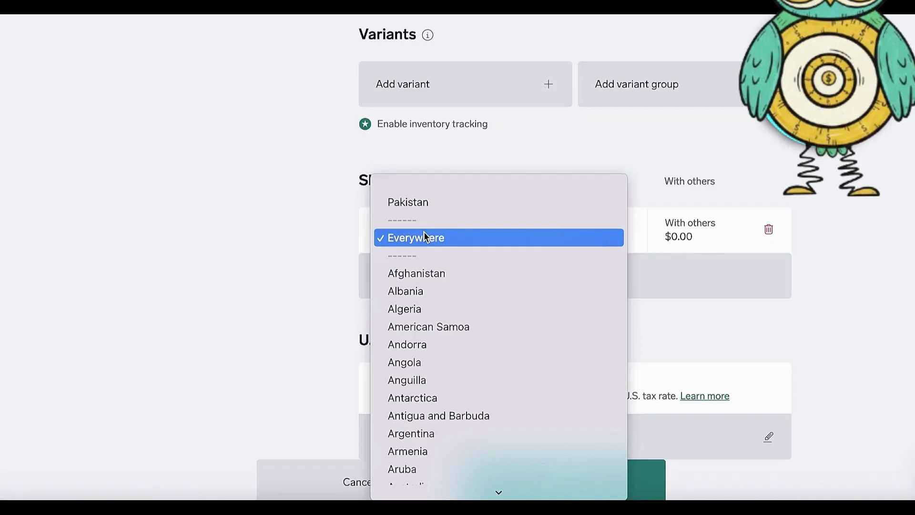
{"action": "key", "text": "c"}
{"action": "scroll", "coordinate": [388, 381], "scroll_direction": "down", "scroll_amount": 2}
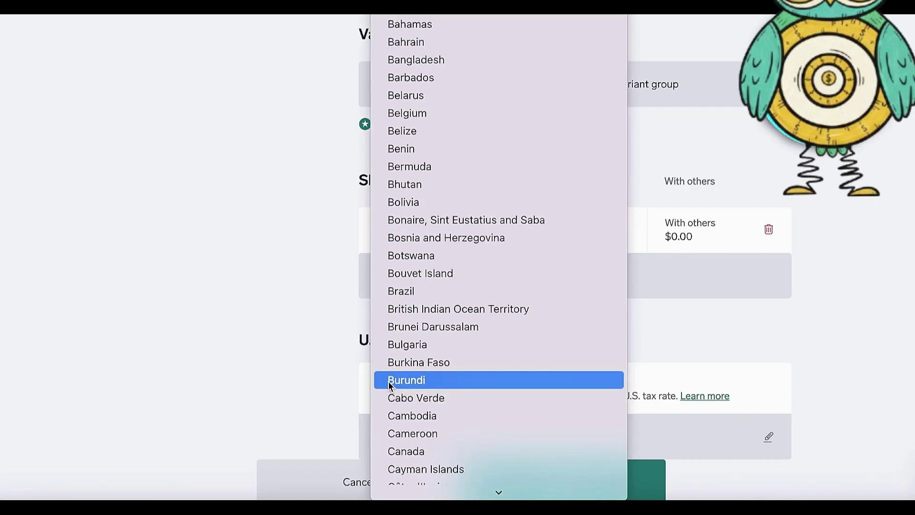
{"action": "left_click", "coordinate": [426, 448]}
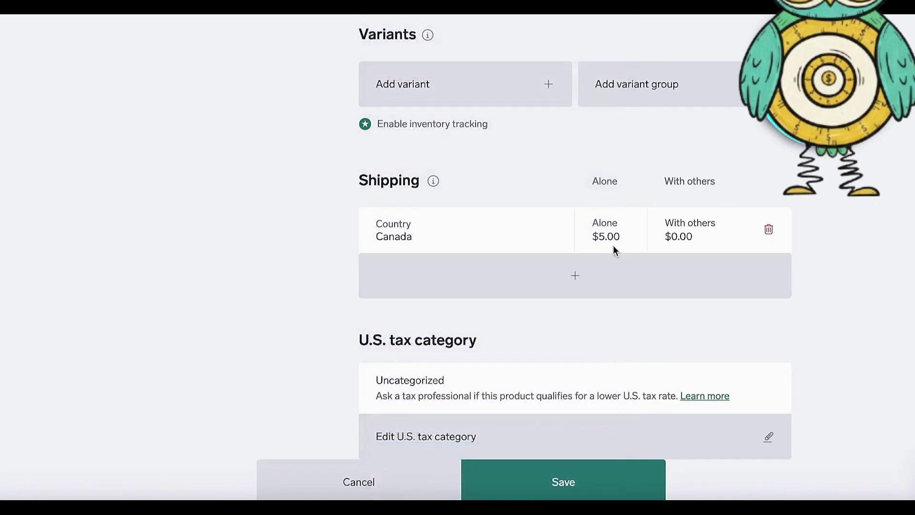
{"action": "left_click", "coordinate": [609, 233]}
{"action": "left_click", "coordinate": [695, 232]}
{"action": "double_click", "coordinate": [695, 232]}
{"action": "type", "text": "5"}
Add United States shipping at $8.00 both alone and with others, and save the product
{"action": "left_click", "coordinate": [604, 272]}
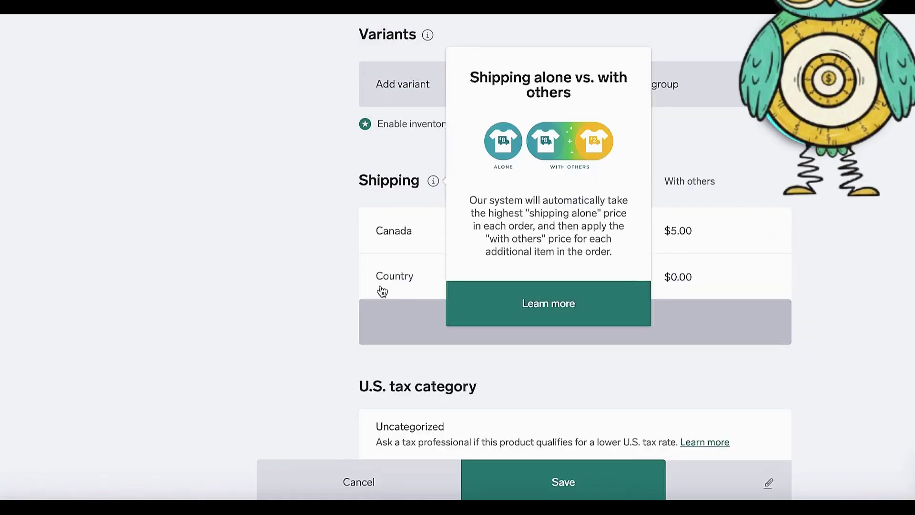
{"action": "left_click", "coordinate": [403, 288]}
{"action": "scroll", "coordinate": [419, 474], "scroll_direction": "down", "scroll_amount": 20}
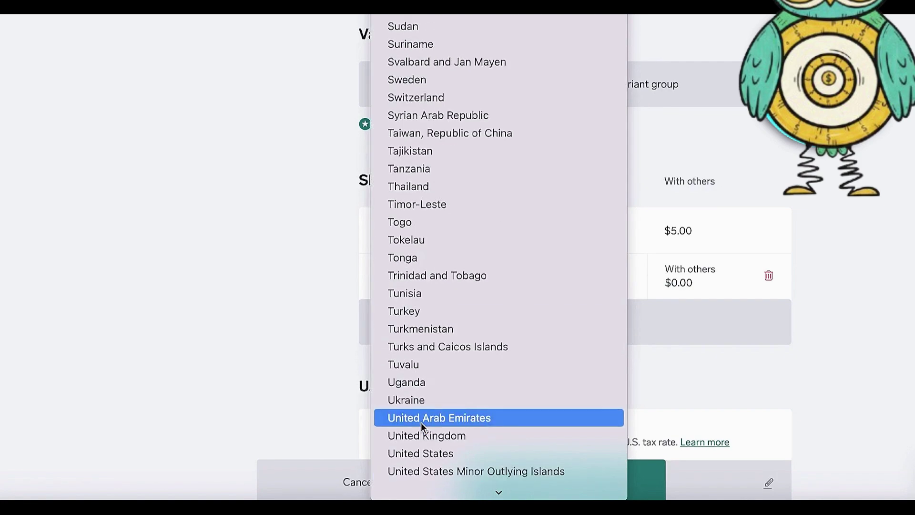
{"action": "left_click", "coordinate": [429, 453]}
{"action": "left_click", "coordinate": [608, 284]}
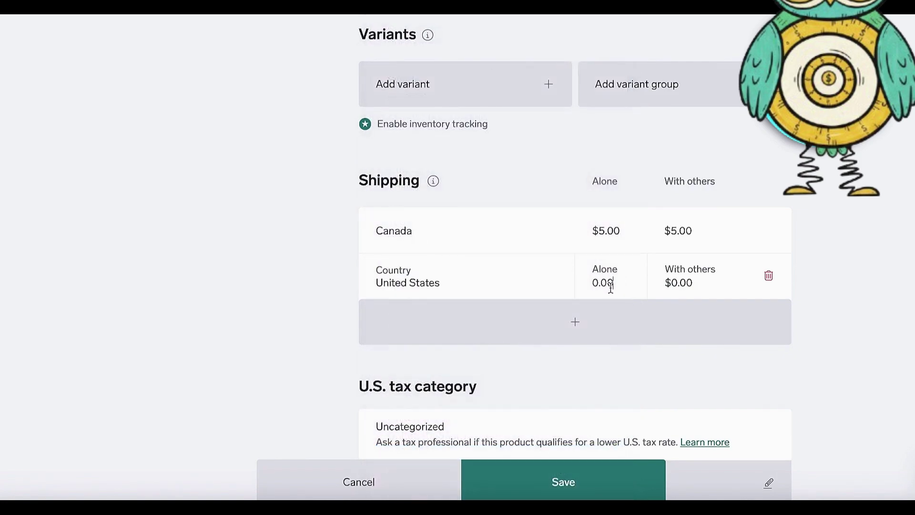
{"action": "double_click", "coordinate": [610, 284]}
{"action": "type", "text": "8"}
{"action": "left_click", "coordinate": [695, 284]}
{"action": "double_click", "coordinate": [689, 283]}
{"action": "type", "text": "8"}
{"action": "left_click", "coordinate": [880, 263]}
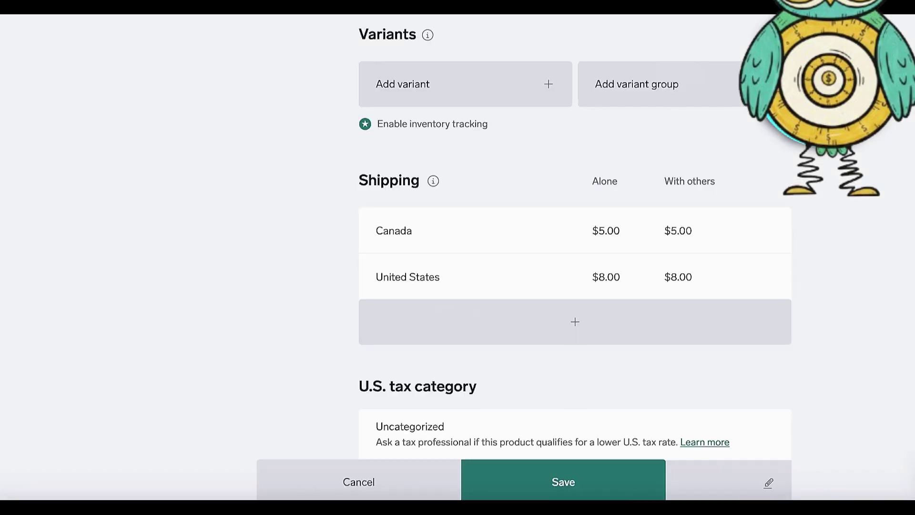
{"action": "scroll", "coordinate": [575, 257], "scroll_direction": "down", "scroll_amount": 3}
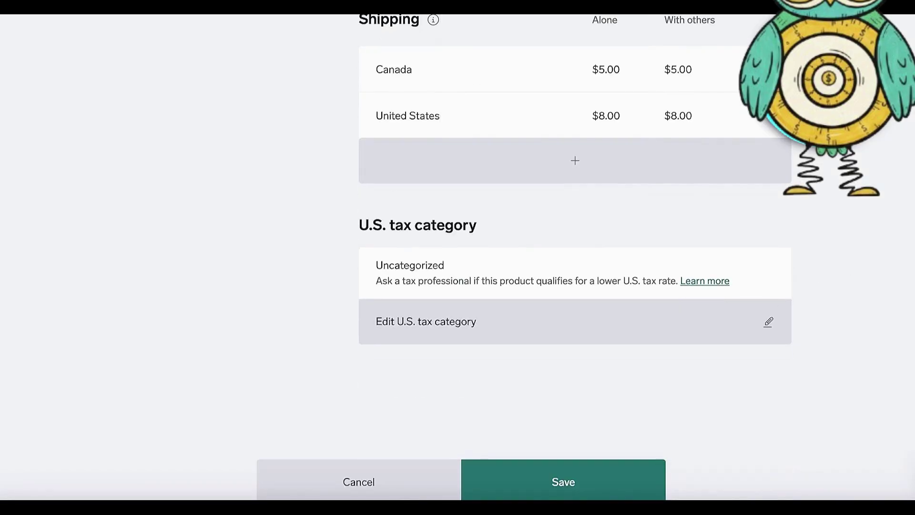
{"action": "left_click", "coordinate": [576, 486]}
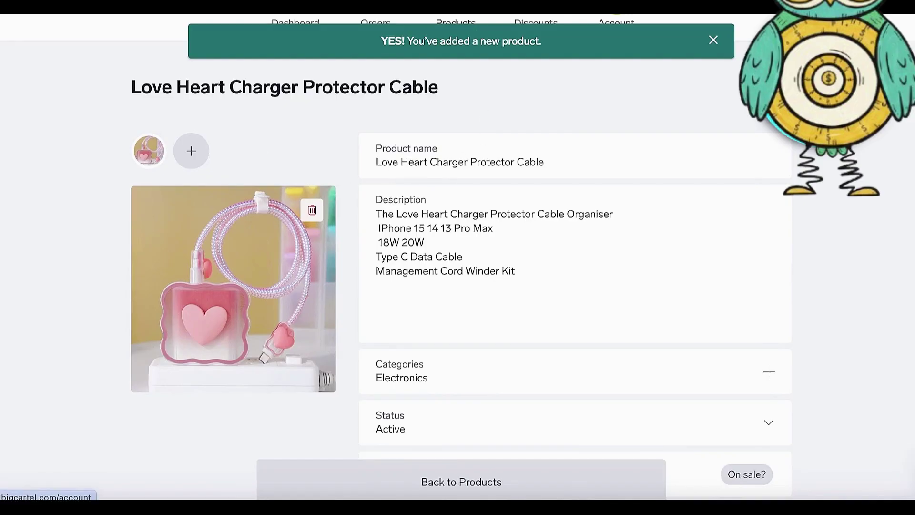
Open the storefront through the shop URL in the account settings and view the new product's listing
{"action": "left_click", "coordinate": [628, 17]}
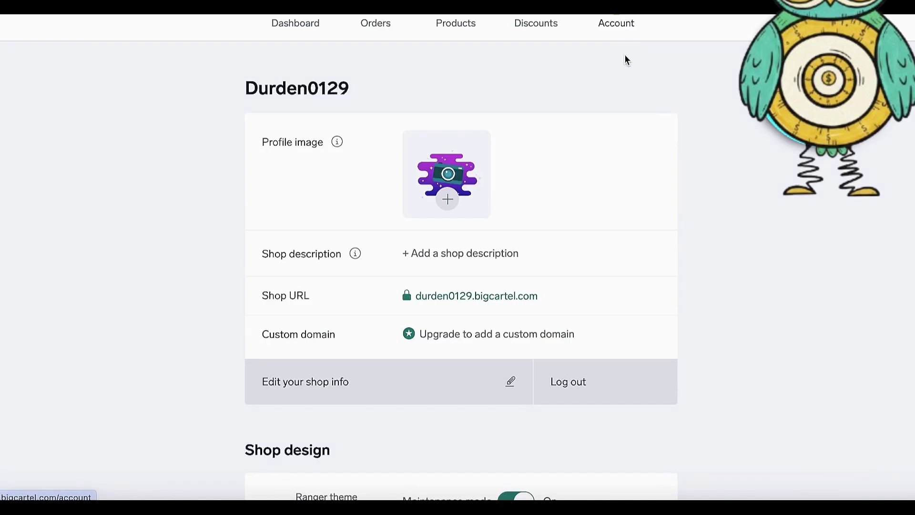
{"action": "left_click", "coordinate": [500, 298]}
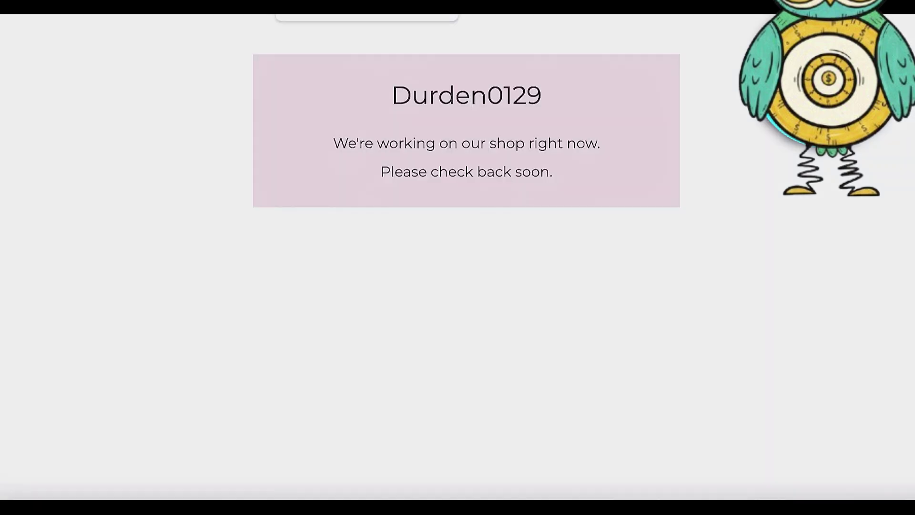
{"action": "scroll", "coordinate": [513, 116], "scroll_direction": "down", "scroll_amount": 5}
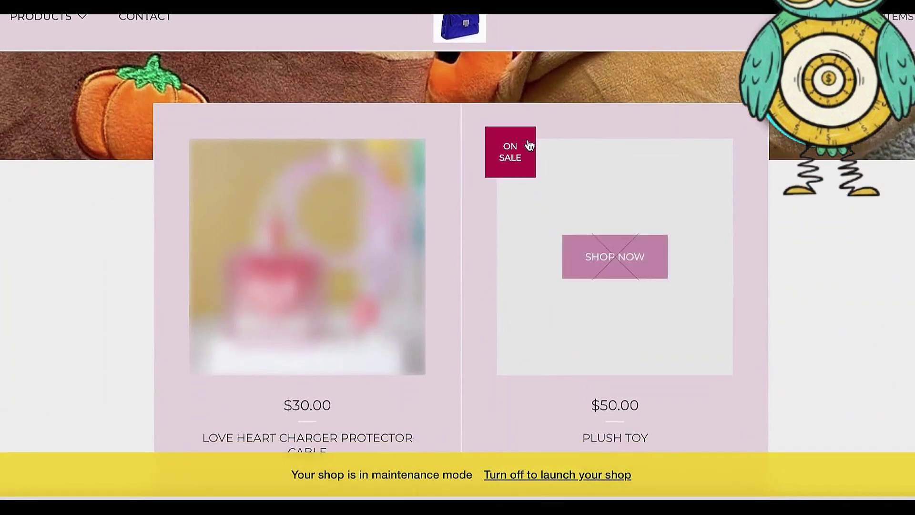
{"action": "scroll", "coordinate": [373, 156], "scroll_direction": "down", "scroll_amount": 1}
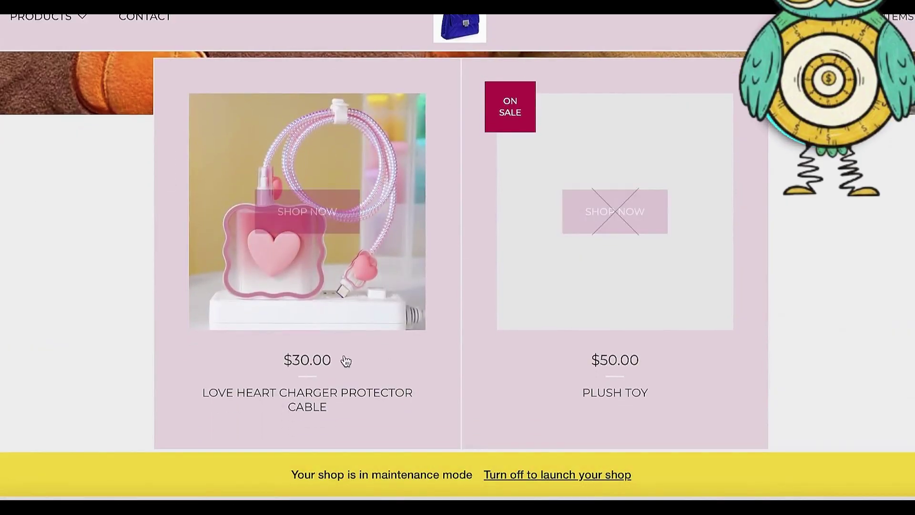
Open the Love Heart Charger Protector Cable's product page in the storefront and review its image and description
{"action": "left_click", "coordinate": [241, 351]}
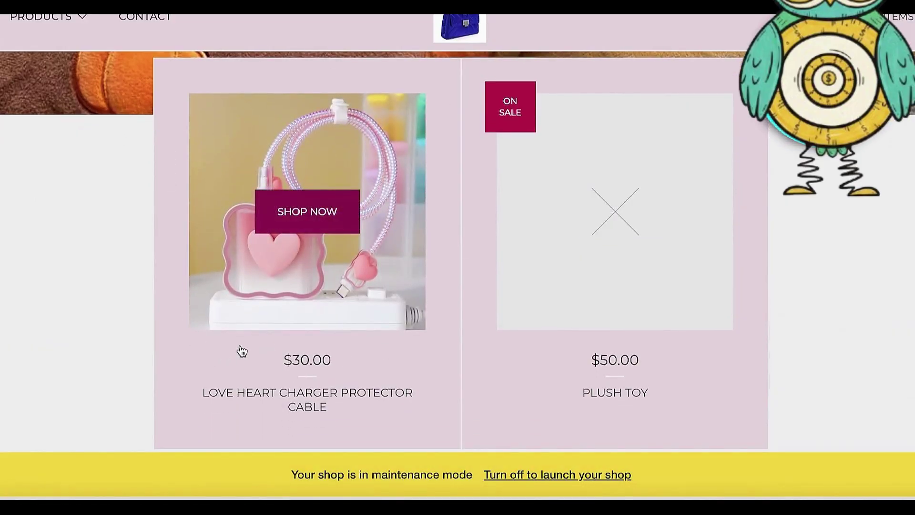
{"action": "scroll", "coordinate": [250, 328], "scroll_direction": "down", "scroll_amount": 10}
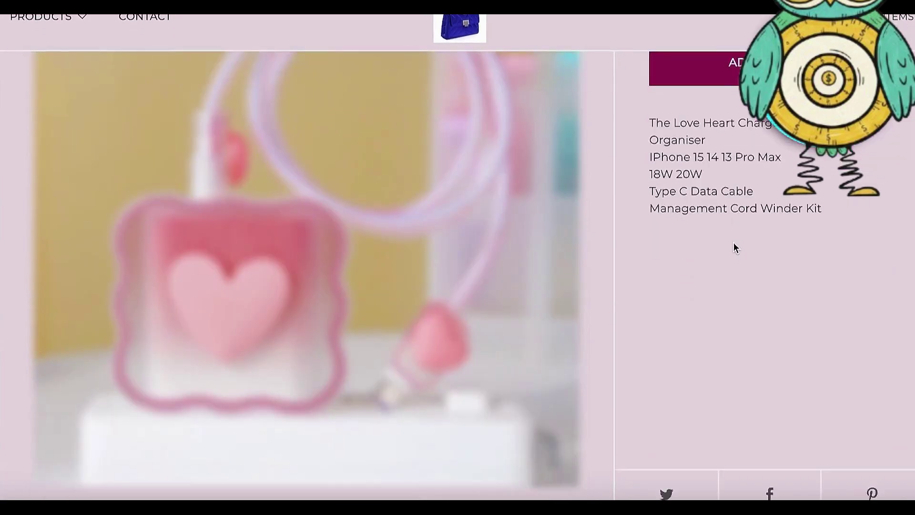
{"action": "scroll", "coordinate": [733, 242], "scroll_direction": "up", "scroll_amount": 8}
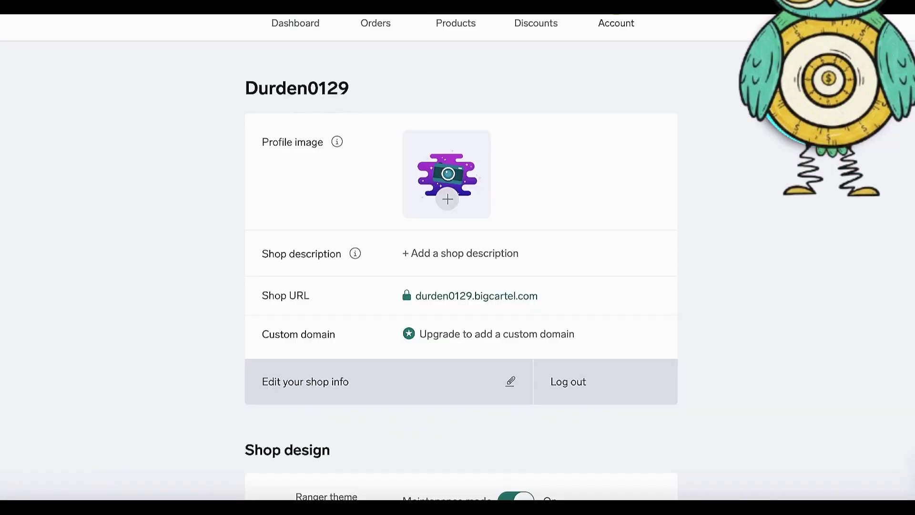
Review the shop info, personal information, plan and billing, and location and currency sections of the account settings
{"action": "scroll", "coordinate": [527, 127], "scroll_direction": "down", "scroll_amount": 4}
{"action": "scroll", "coordinate": [460, 257], "scroll_direction": "up", "scroll_amount": 4}
{"action": "scroll", "coordinate": [705, 112], "scroll_direction": "down", "scroll_amount": 15}
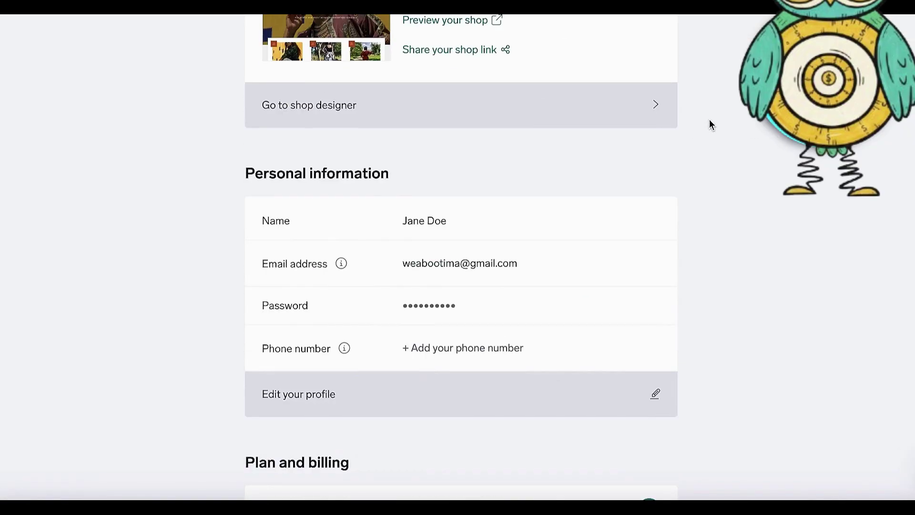
{"action": "scroll", "coordinate": [709, 119], "scroll_direction": "up", "scroll_amount": 15}
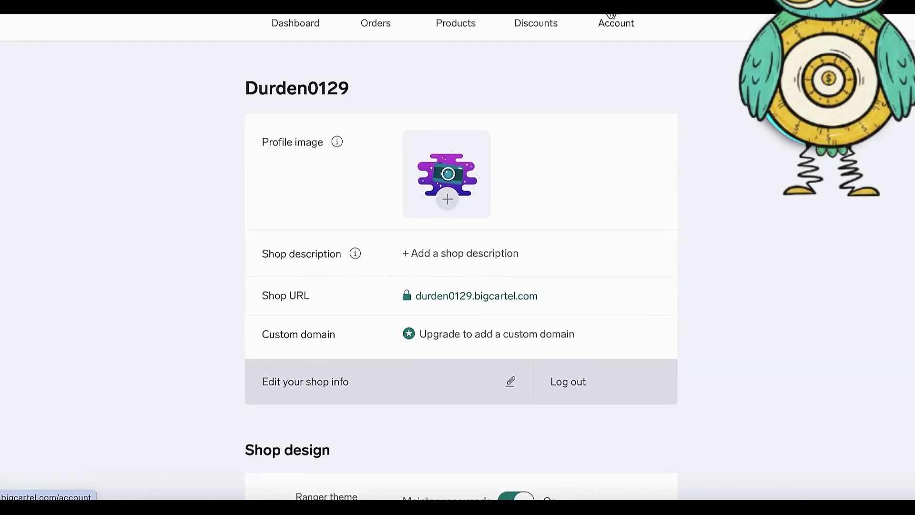
{"action": "scroll", "coordinate": [611, 19], "scroll_direction": "down", "scroll_amount": 20}
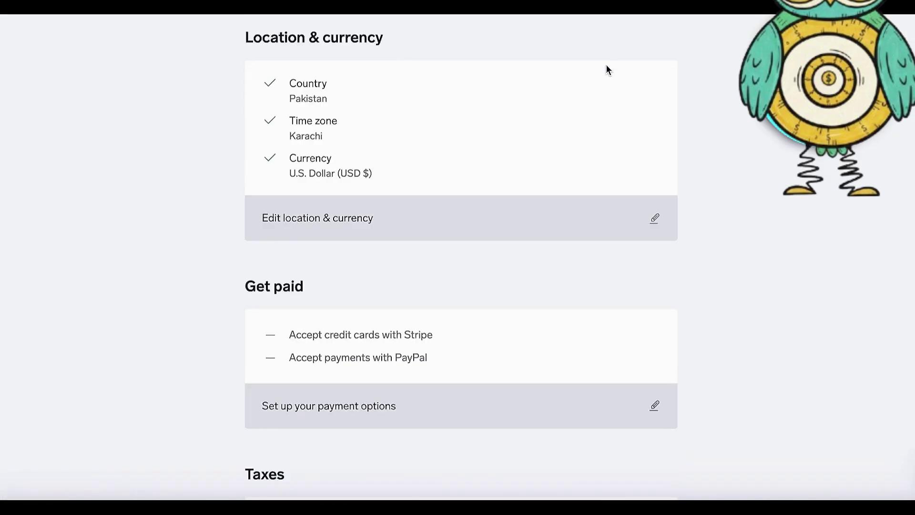
{"action": "scroll", "coordinate": [607, 69], "scroll_direction": "up", "scroll_amount": 7}
{"action": "scroll", "coordinate": [606, 74], "scroll_direction": "down", "scroll_amount": 3}
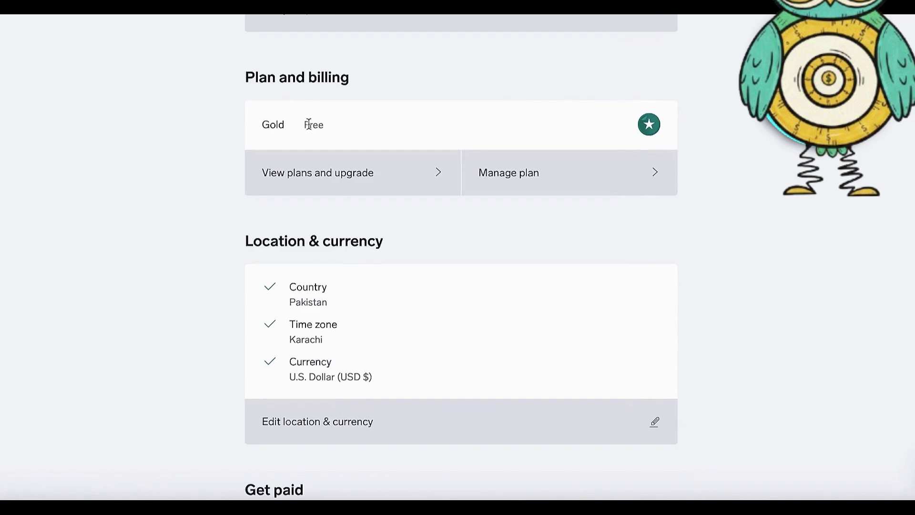
{"action": "scroll", "coordinate": [311, 170], "scroll_direction": "up", "scroll_amount": 3}
{"action": "scroll", "coordinate": [312, 181], "scroll_direction": "down", "scroll_amount": 7}
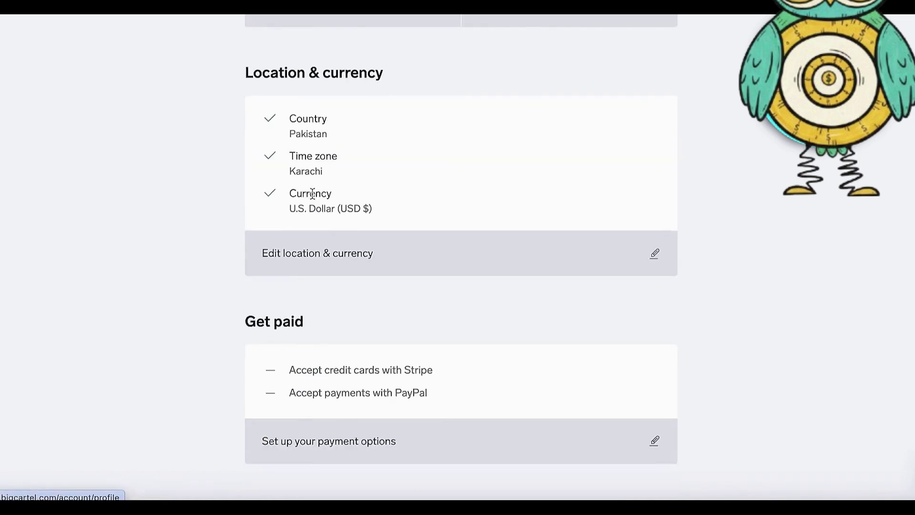
Open the payment options, review the Stripe and PayPal choices, and dismiss the payments guide back in the account settings
{"action": "scroll", "coordinate": [312, 193], "scroll_direction": "down", "scroll_amount": 5}
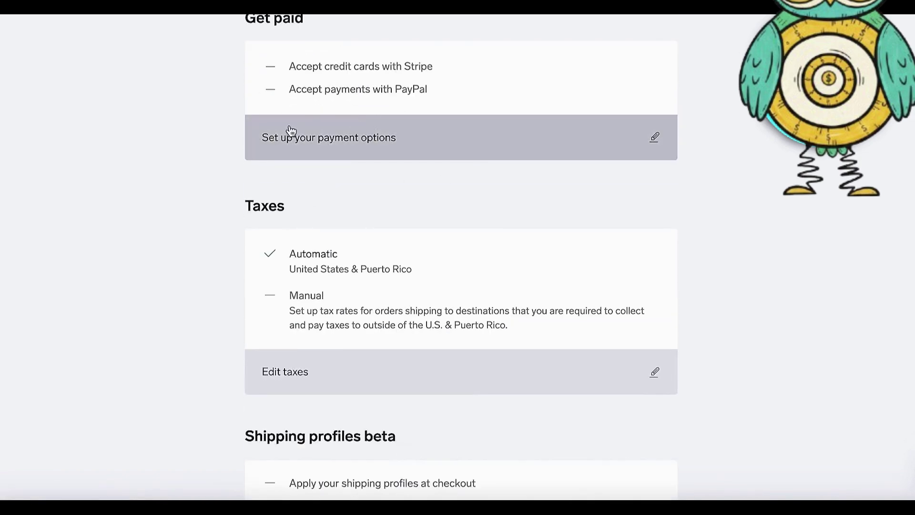
{"action": "left_click", "coordinate": [277, 131]}
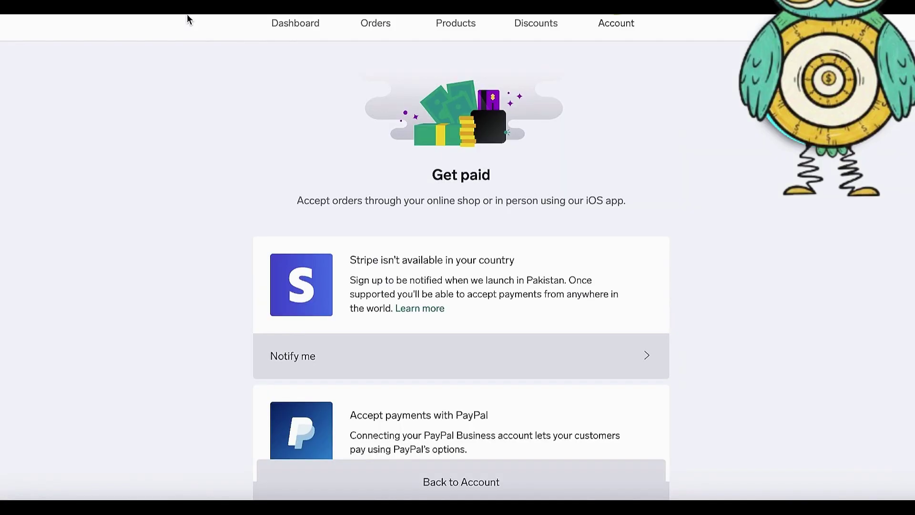
{"action": "scroll", "coordinate": [347, 184], "scroll_direction": "down", "scroll_amount": 2}
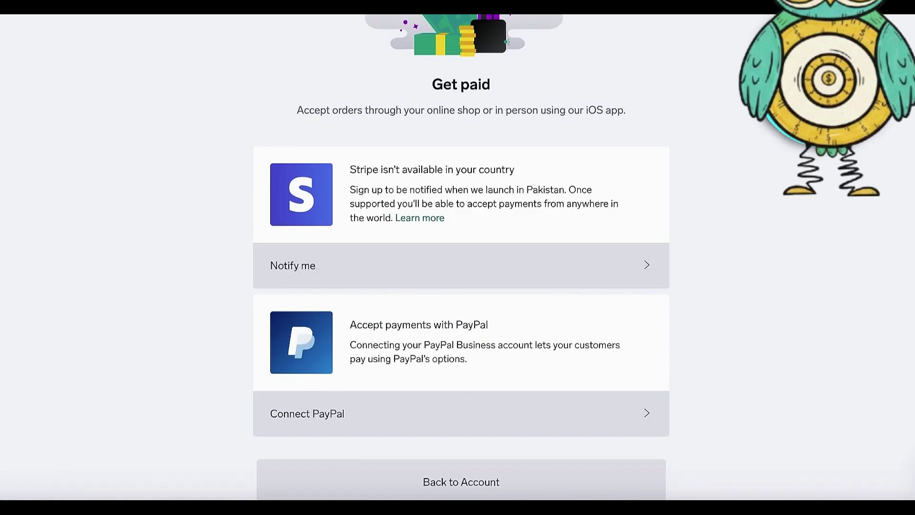
{"action": "scroll", "coordinate": [460, 238], "scroll_direction": "down", "scroll_amount": 5}
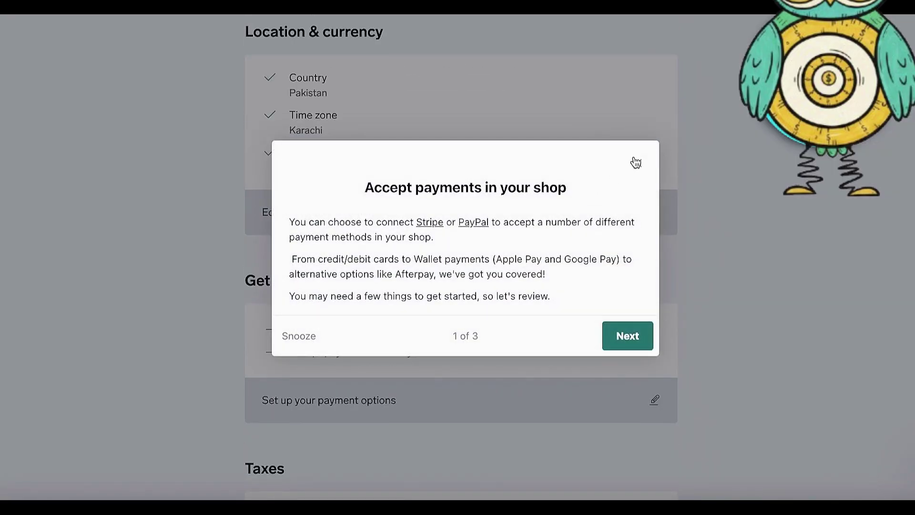
{"action": "left_click", "coordinate": [636, 162]}
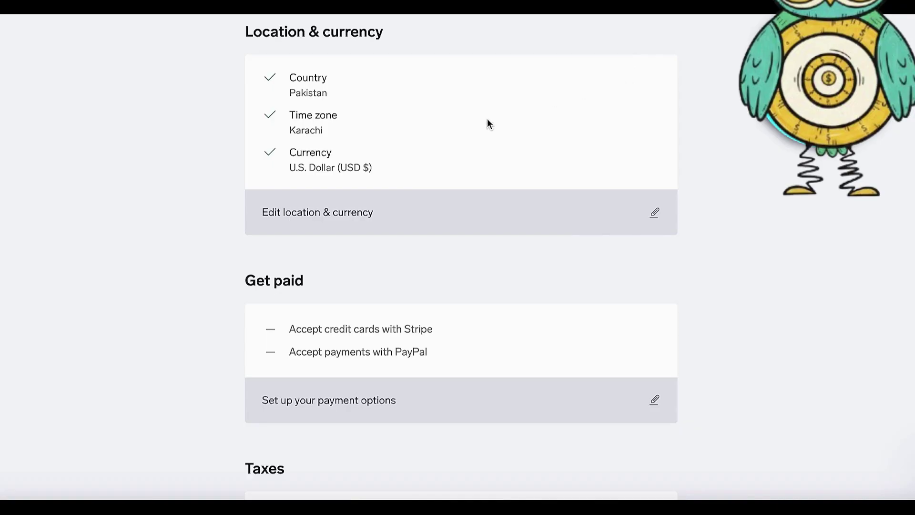
Open the shop's shipping profile settings, close the guide, and review the default rates and product shipping profiles
{"action": "scroll", "coordinate": [443, 256], "scroll_direction": "down", "scroll_amount": 7}
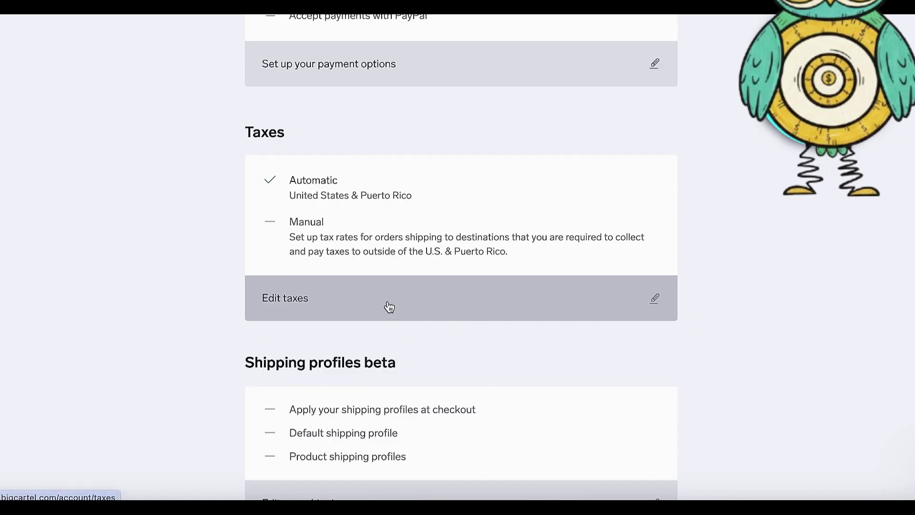
{"action": "scroll", "coordinate": [389, 307], "scroll_direction": "down", "scroll_amount": 7}
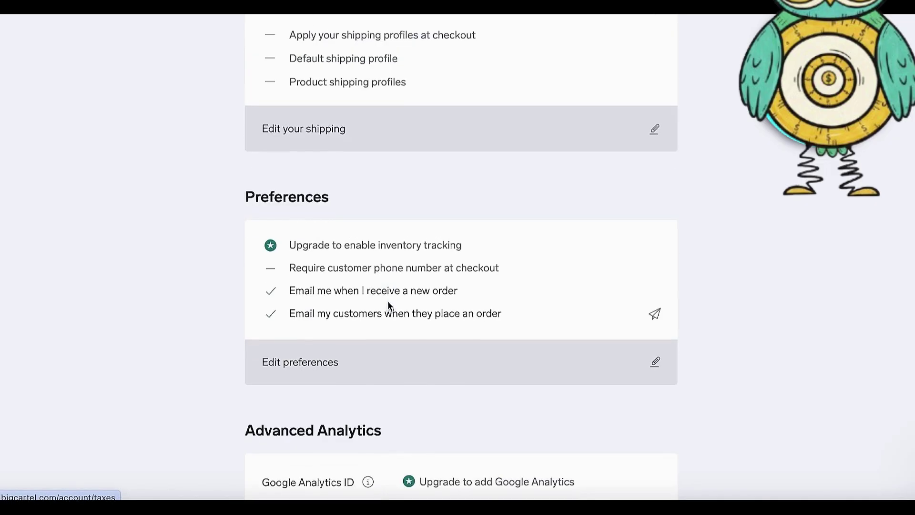
{"action": "left_click", "coordinate": [467, 149]}
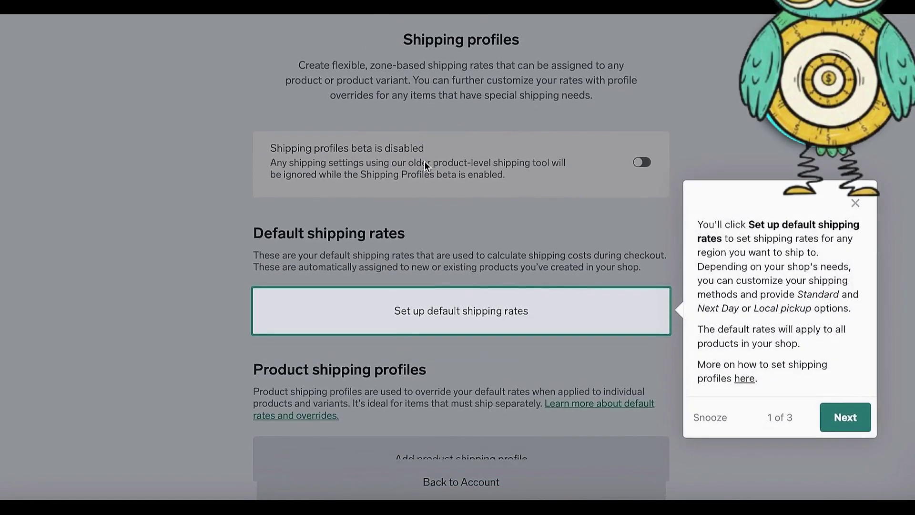
{"action": "left_click", "coordinate": [856, 197]}
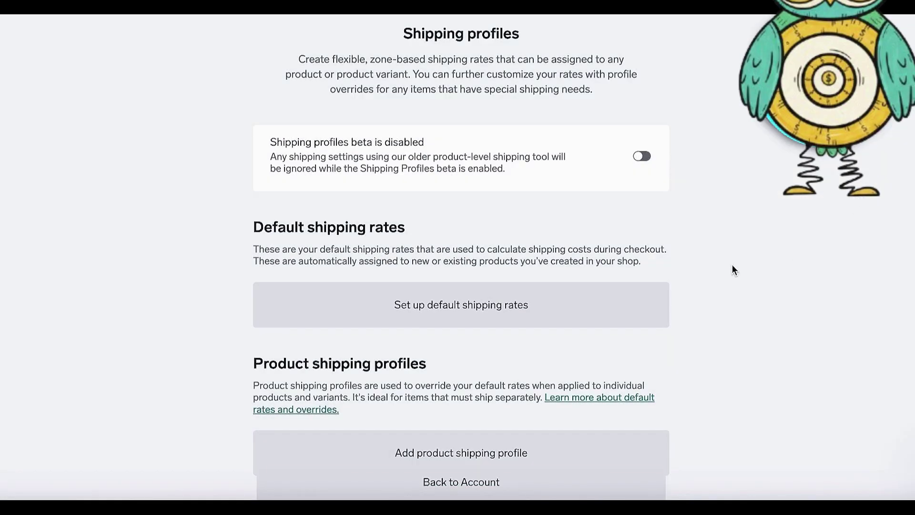
{"action": "scroll", "coordinate": [313, 180], "scroll_direction": "down", "scroll_amount": 4}
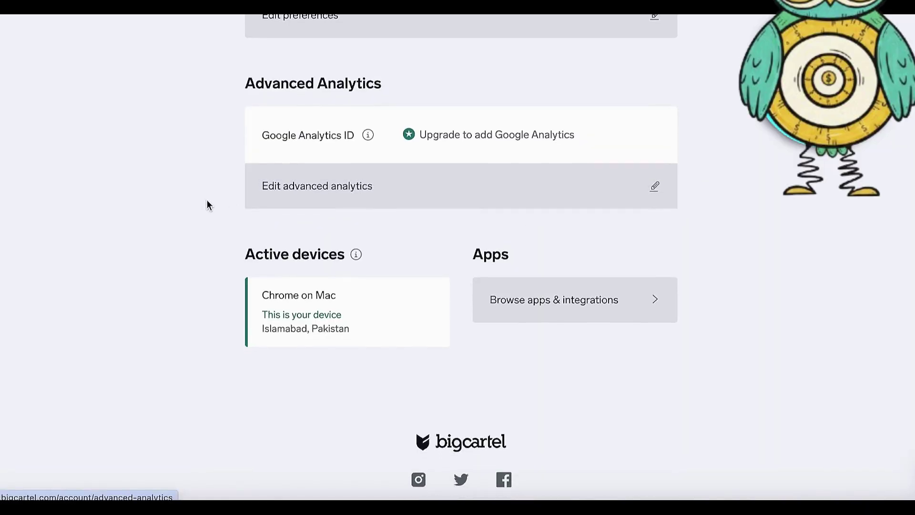
Review the remaining account settings, including preferences, advanced analytics, active devices and apps
{"action": "scroll", "coordinate": [205, 204], "scroll_direction": "up", "scroll_amount": 5}
{"action": "scroll", "coordinate": [373, 248], "scroll_direction": "up", "scroll_amount": 10}
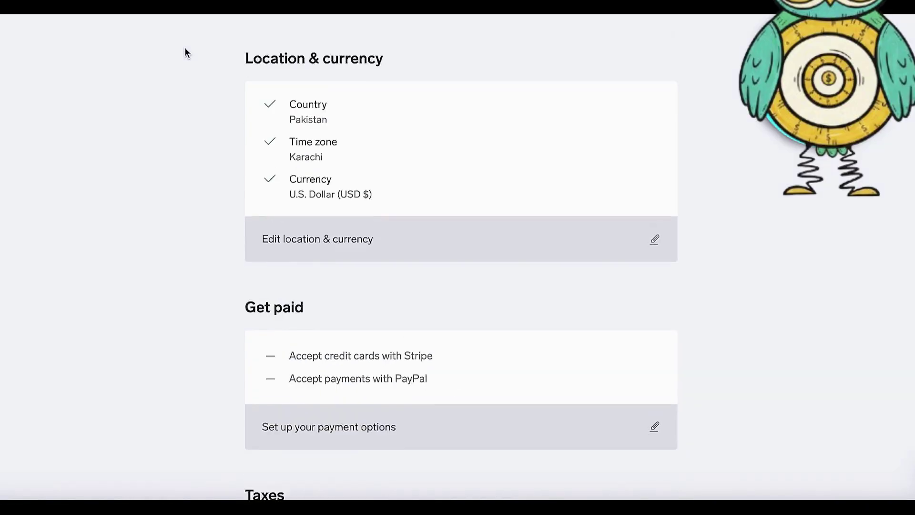
{"action": "scroll", "coordinate": [241, 150], "scroll_direction": "down", "scroll_amount": 10}
{"action": "scroll", "coordinate": [241, 150], "scroll_direction": "down", "scroll_amount": 2}
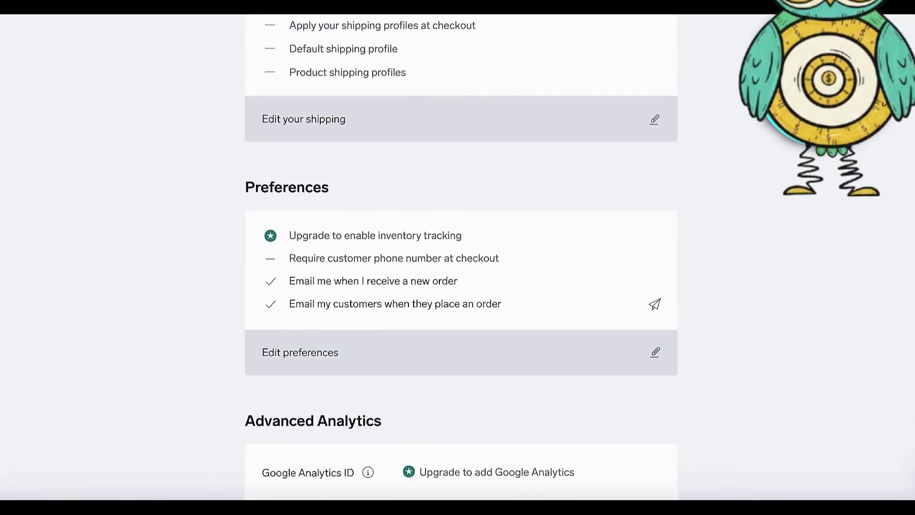
{"action": "scroll", "coordinate": [321, 271], "scroll_direction": "down", "scroll_amount": 5}
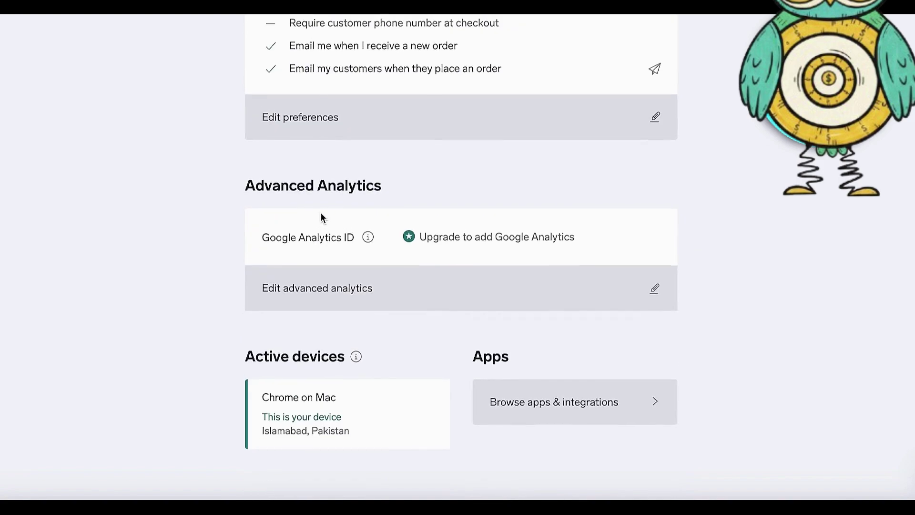
{"action": "scroll", "coordinate": [336, 233], "scroll_direction": "up", "scroll_amount": 3}
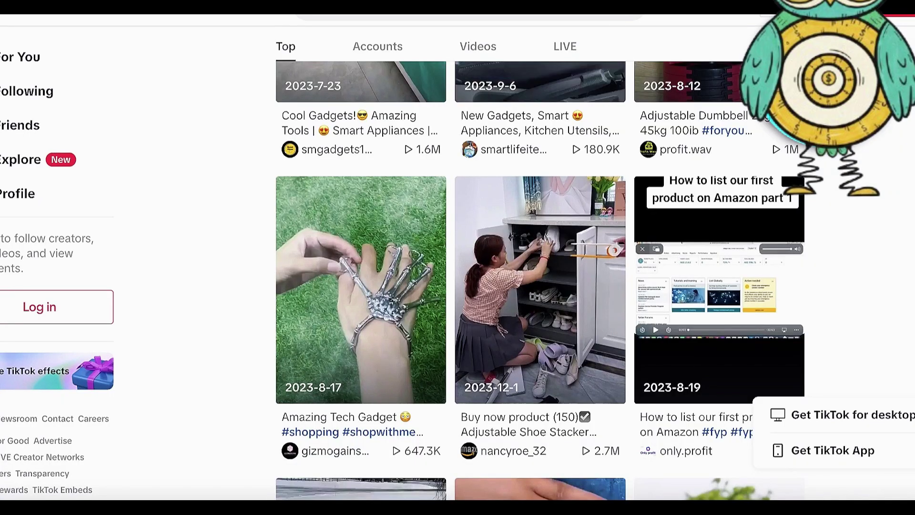
Switch to TikTok and browse the top #amazonfind results for examples of trending product videos
{"action": "scroll", "coordinate": [886, 191], "scroll_direction": "down", "scroll_amount": 3}
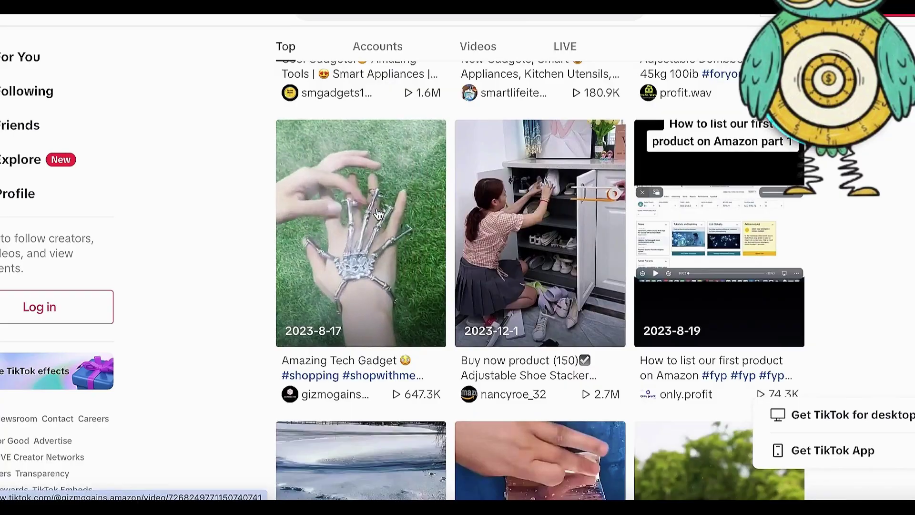
{"action": "scroll", "coordinate": [802, 221], "scroll_direction": "down", "scroll_amount": 20}
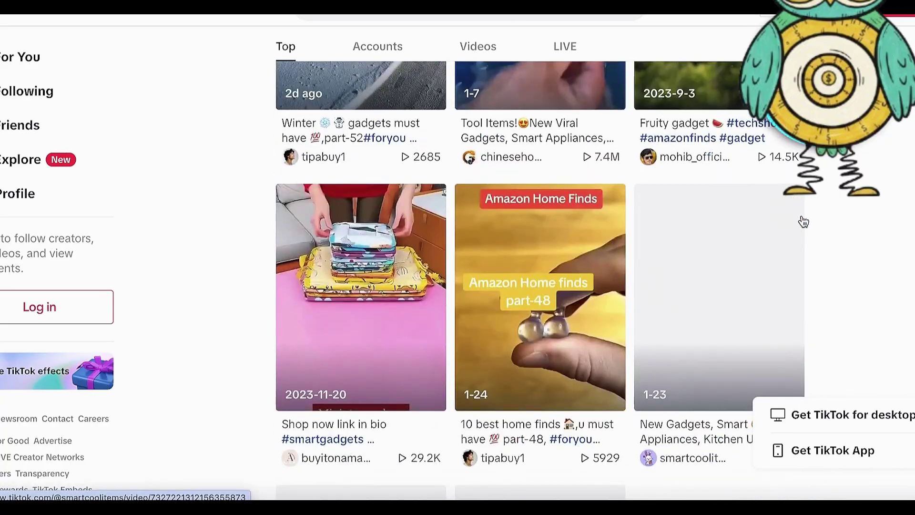
{"action": "scroll", "coordinate": [806, 220], "scroll_direction": "down", "scroll_amount": 12}
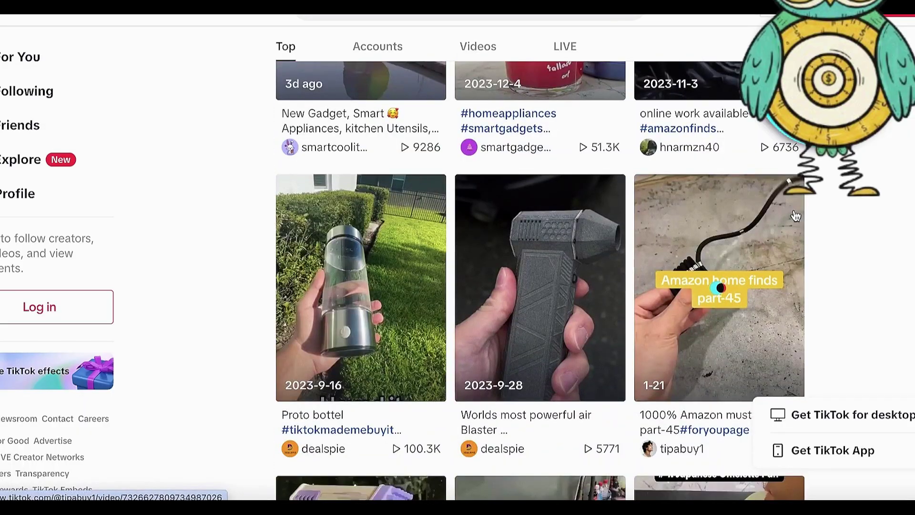
{"action": "scroll", "coordinate": [810, 214], "scroll_direction": "down", "scroll_amount": 10}
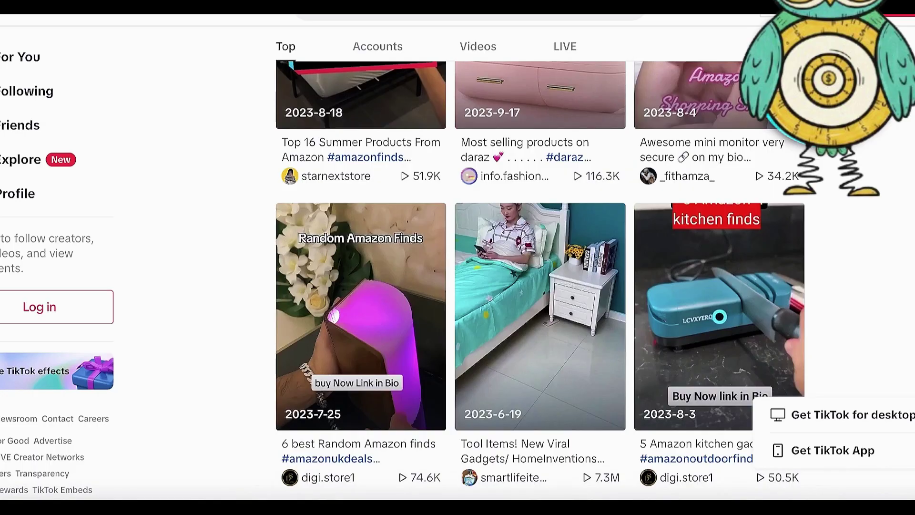
{"action": "scroll", "coordinate": [848, 210], "scroll_direction": "down", "scroll_amount": 7}
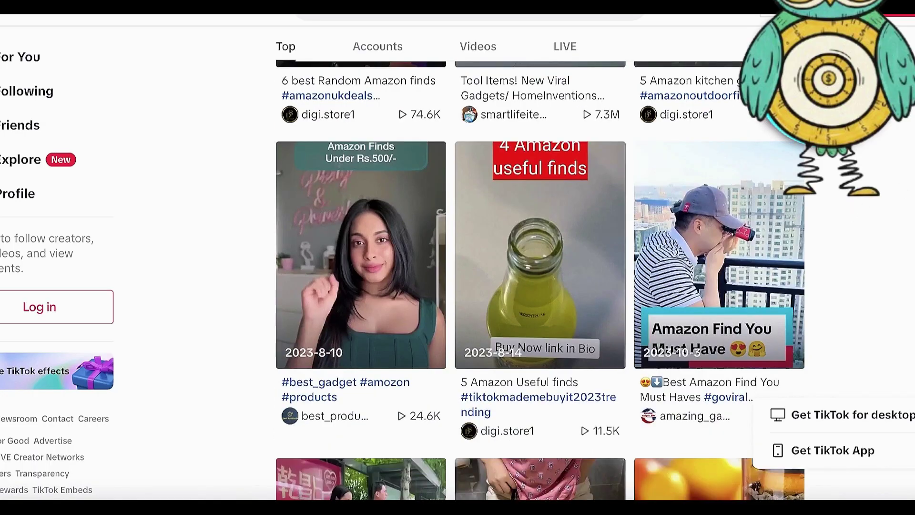
{"action": "scroll", "coordinate": [858, 229], "scroll_direction": "down", "scroll_amount": 10}
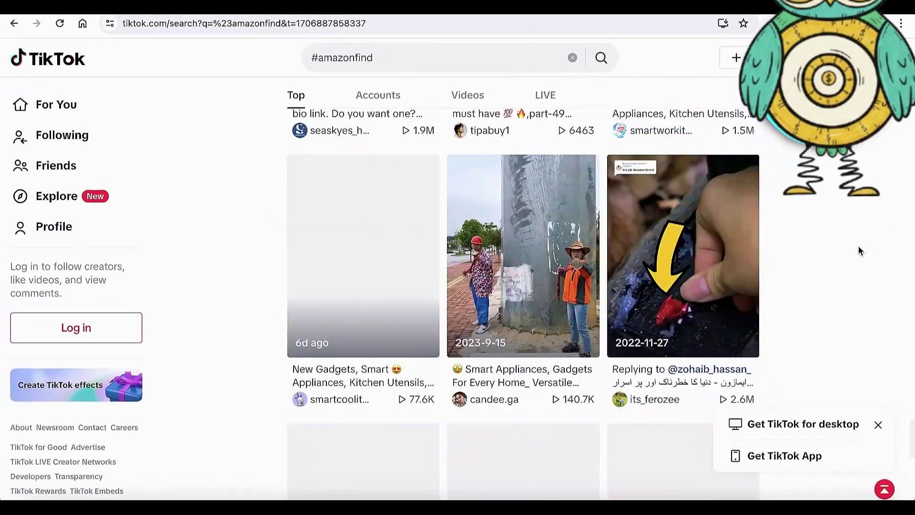
{"action": "scroll", "coordinate": [859, 245], "scroll_direction": "down", "scroll_amount": 10}
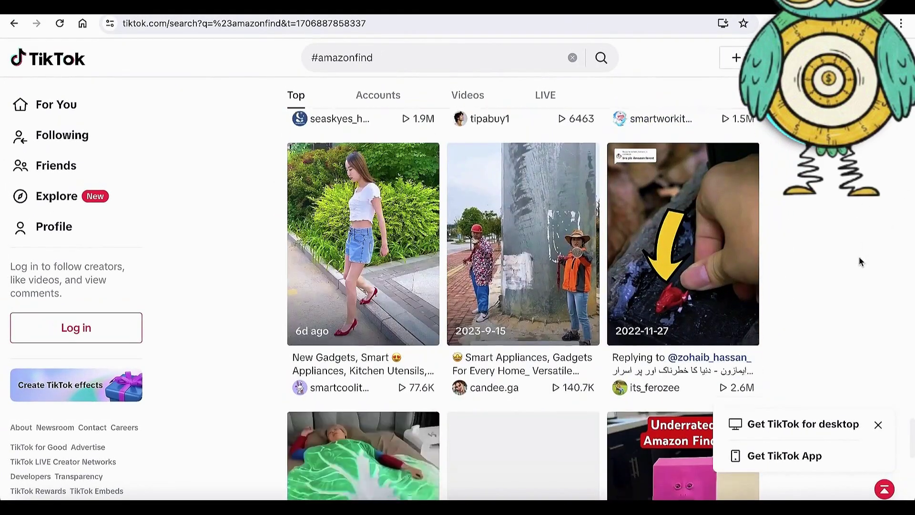
{"action": "scroll", "coordinate": [872, 240], "scroll_direction": "down", "scroll_amount": 12}
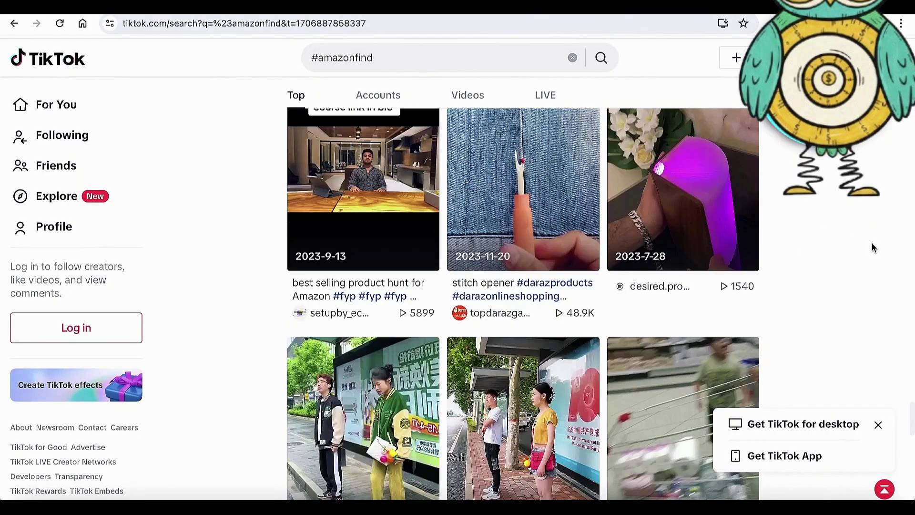